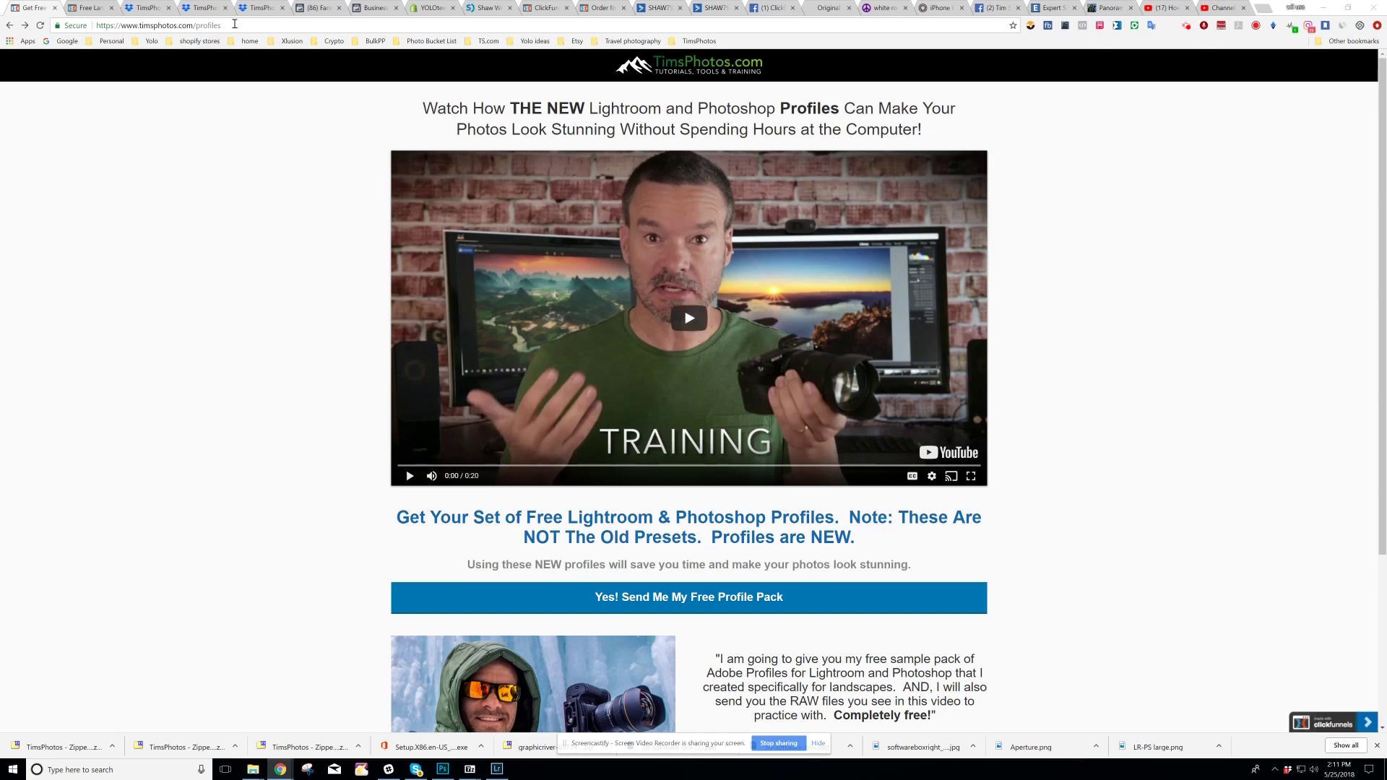
- Leave the TimsPhotos profiles page in Chrome and return to Lightroom's Develop view of Moraine Lake.dng
{"action": "left_click_drag", "start_coordinate": [222, 26], "coordinate": [137, 26]}
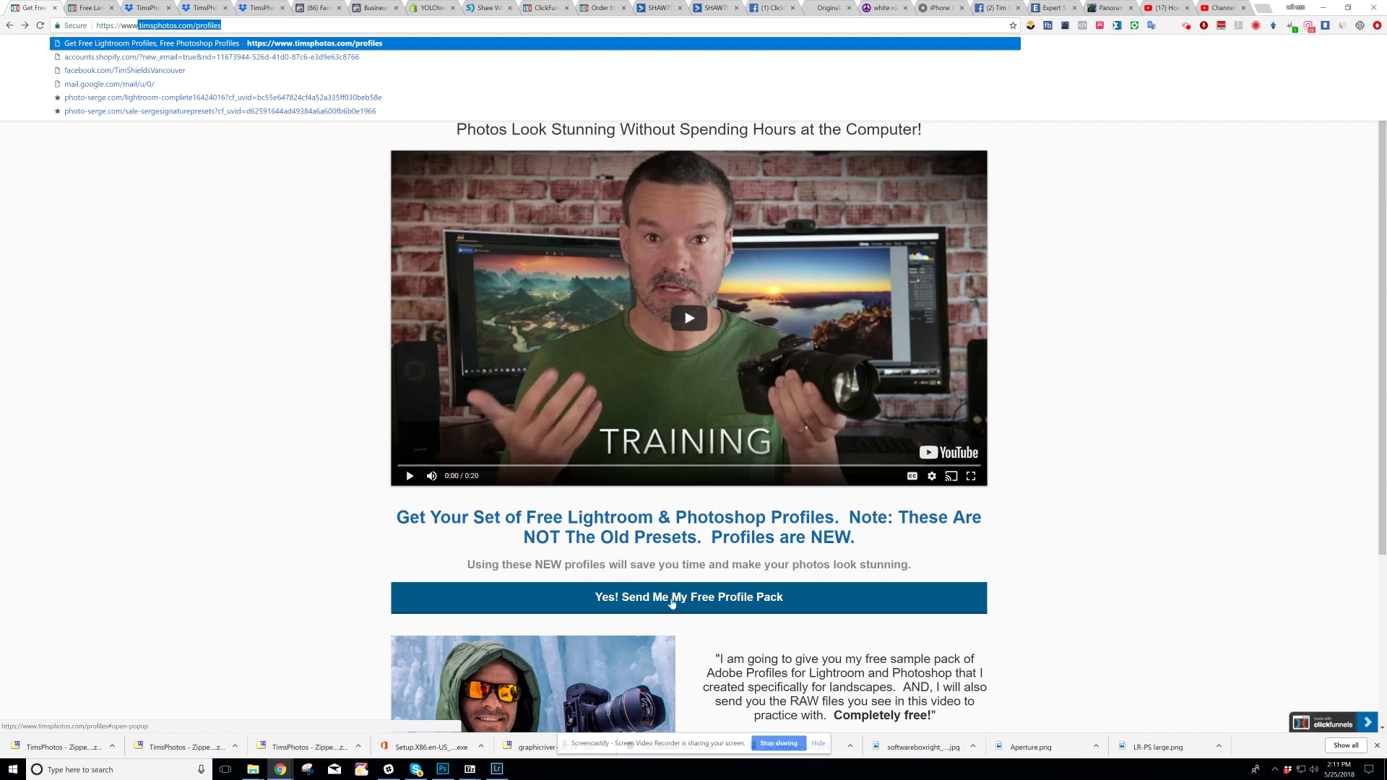
{"action": "left_click", "coordinate": [497, 769]}
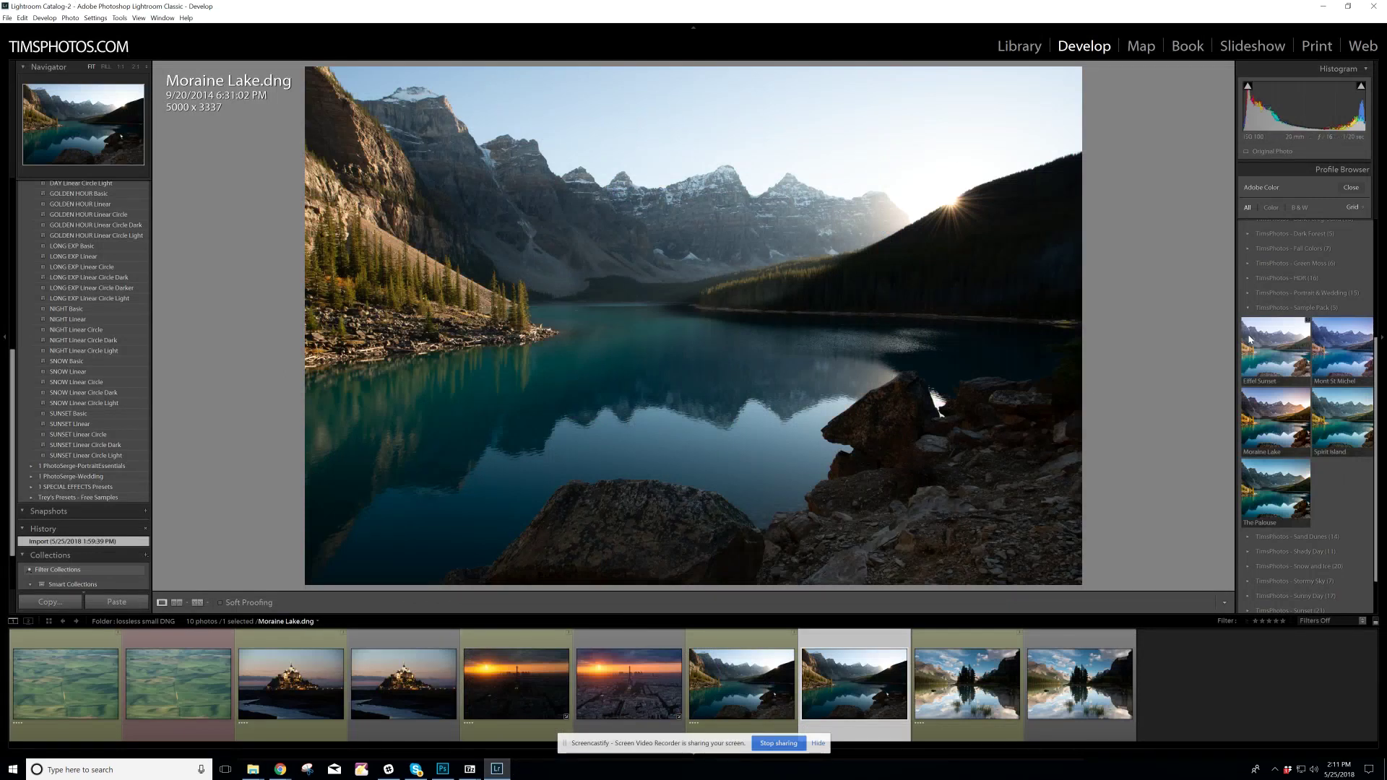
{"action": "left_click", "coordinate": [1351, 189]}
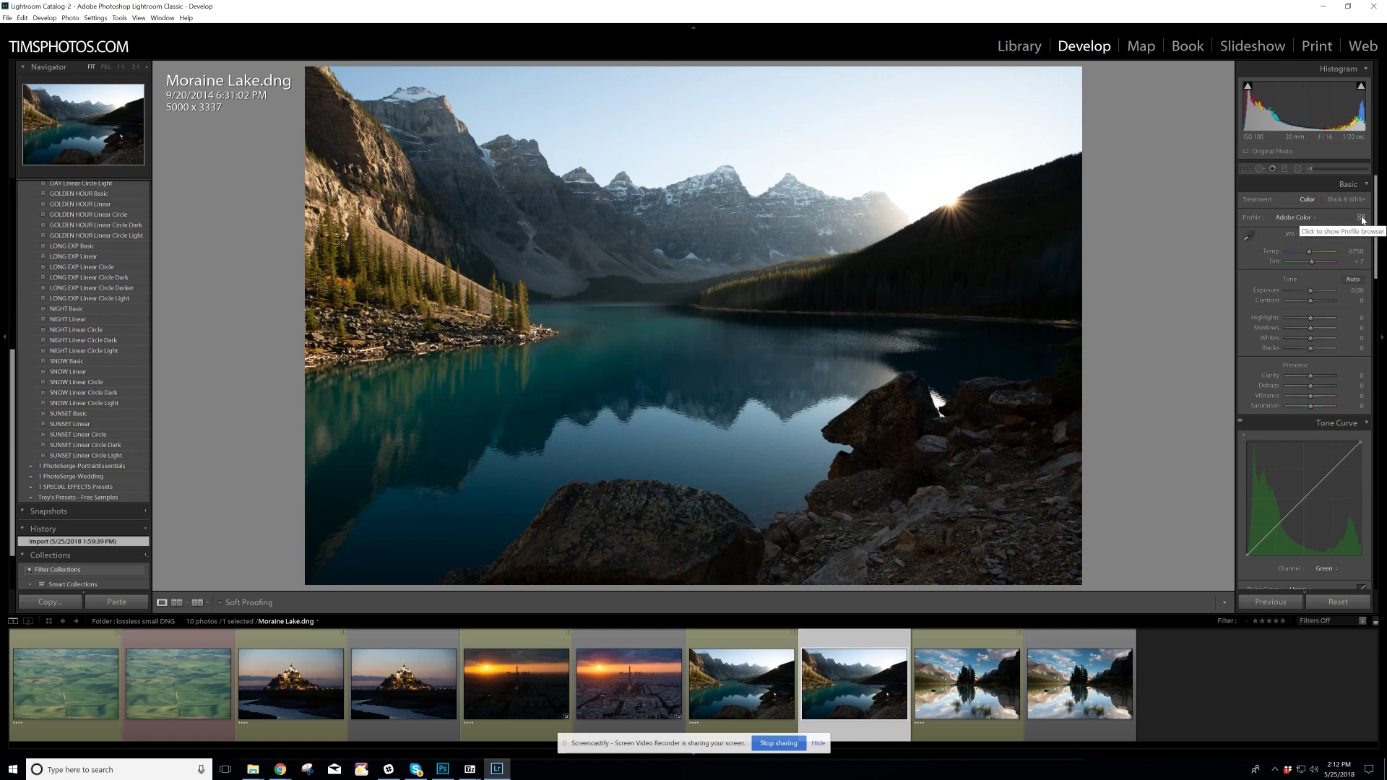
{"action": "left_click", "coordinate": [1362, 218]}
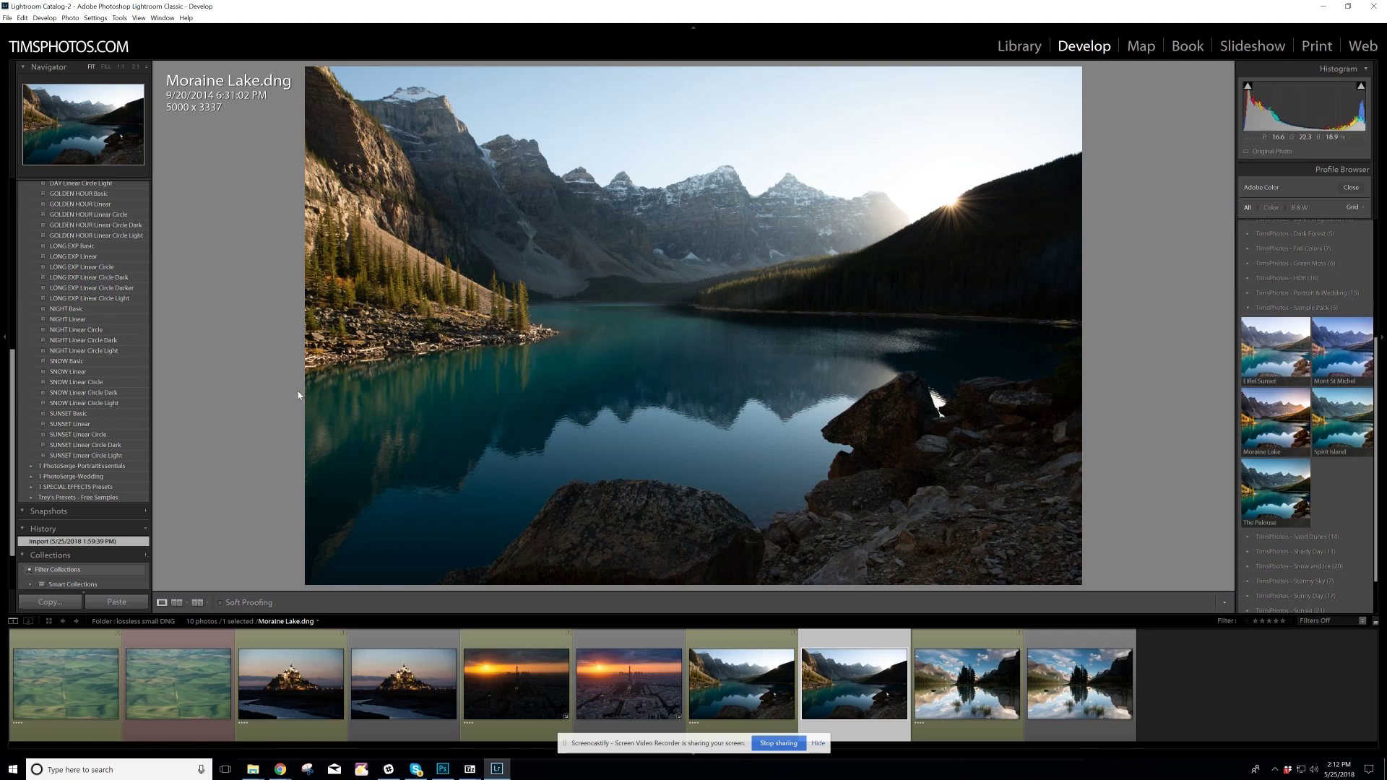
{"action": "left_click", "coordinate": [101, 194]}
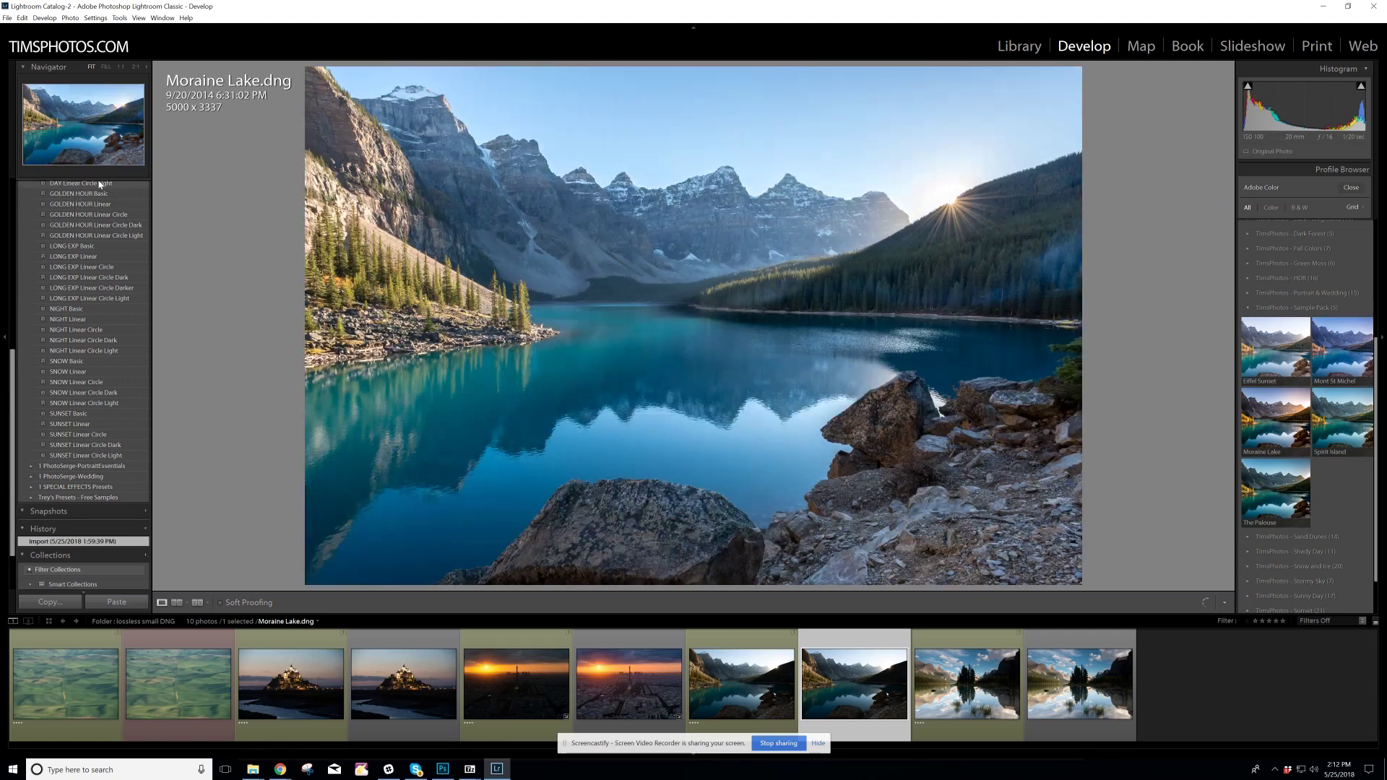
{"action": "left_click", "coordinate": [99, 204]}
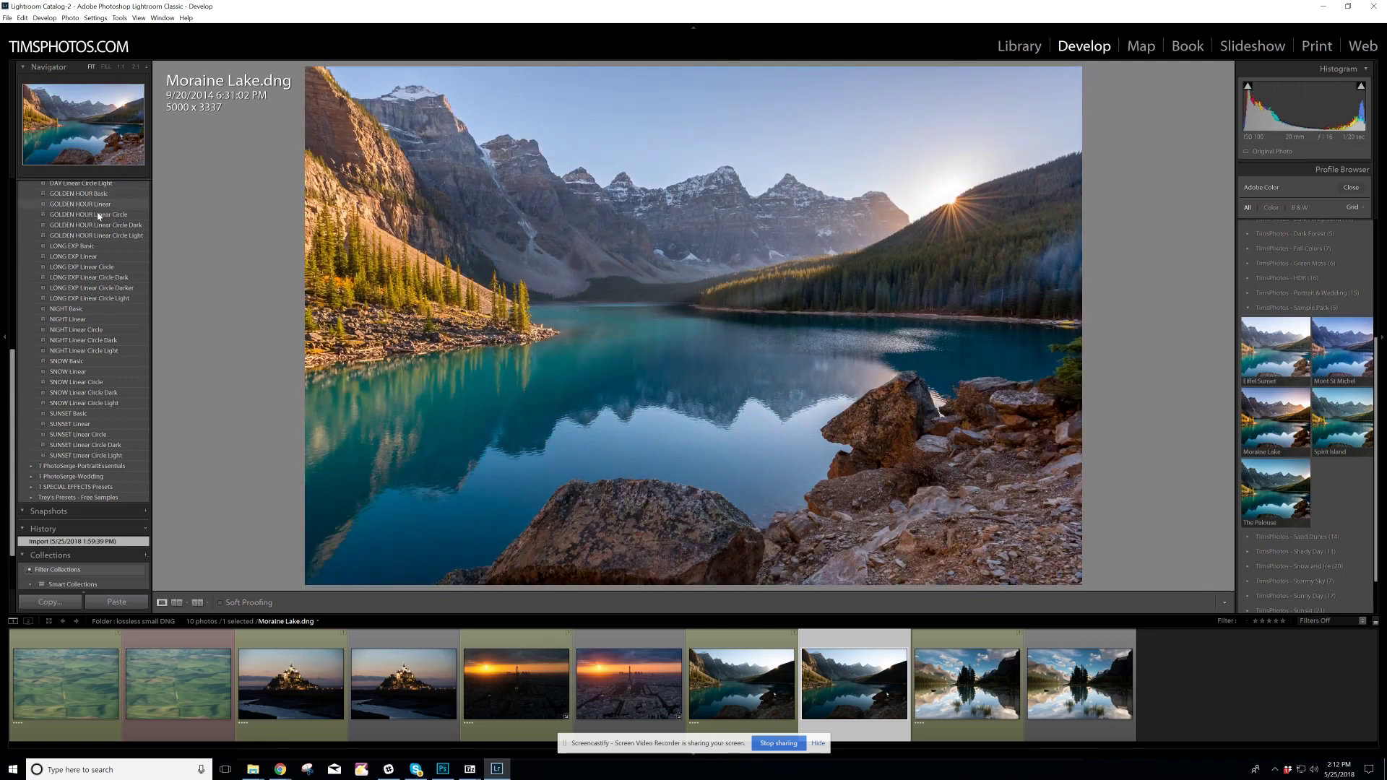
{"action": "left_click", "coordinate": [99, 225]}
{"action": "left_click", "coordinate": [99, 236]}
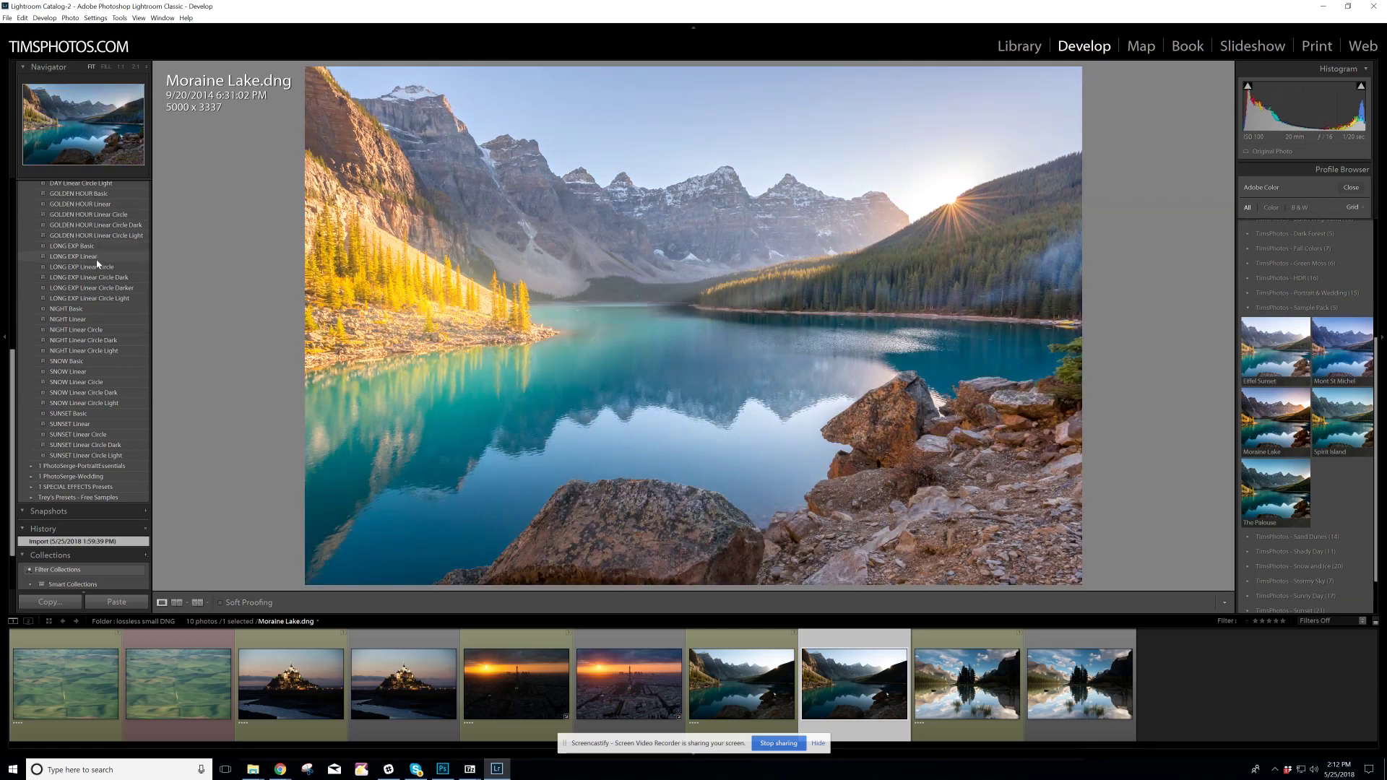
{"action": "left_click", "coordinate": [99, 266]}
{"action": "left_click", "coordinate": [99, 277]}
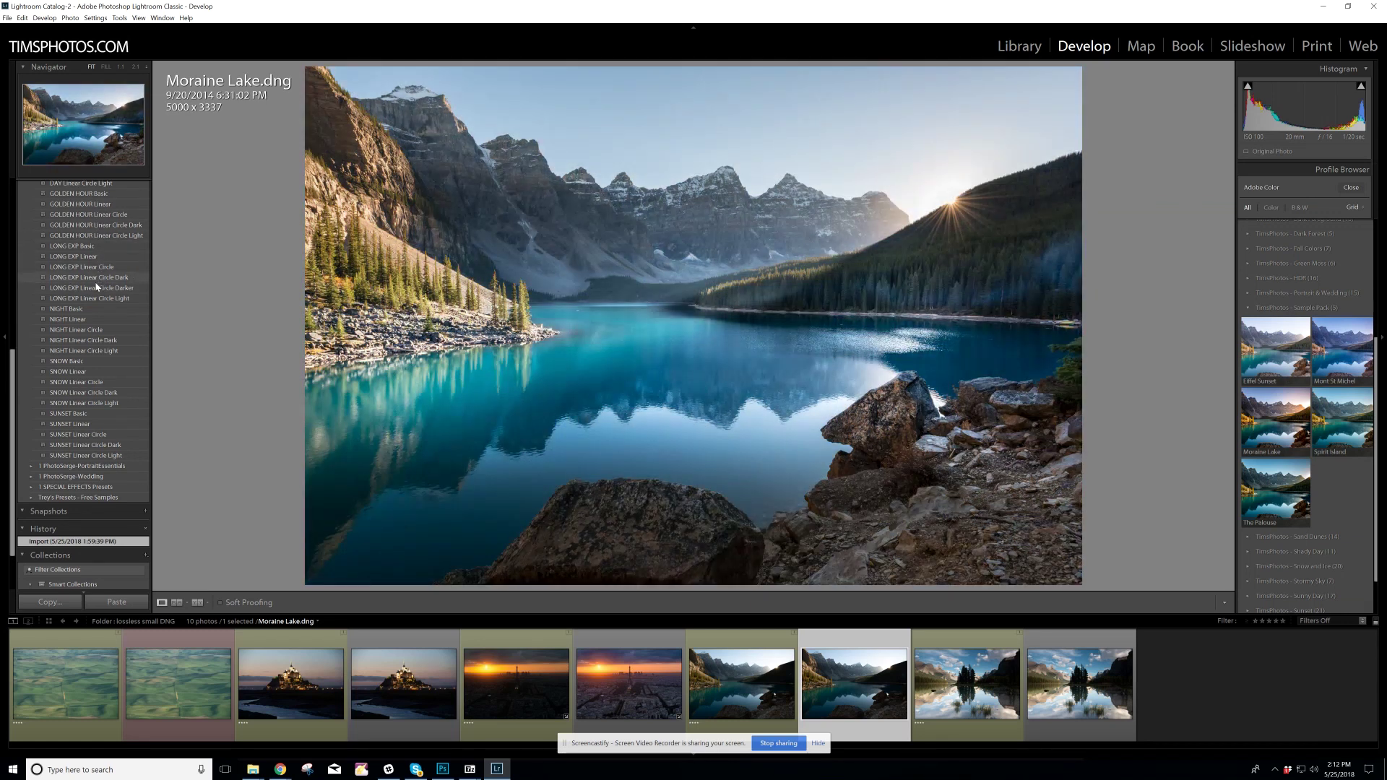
{"action": "left_click", "coordinate": [98, 287]}
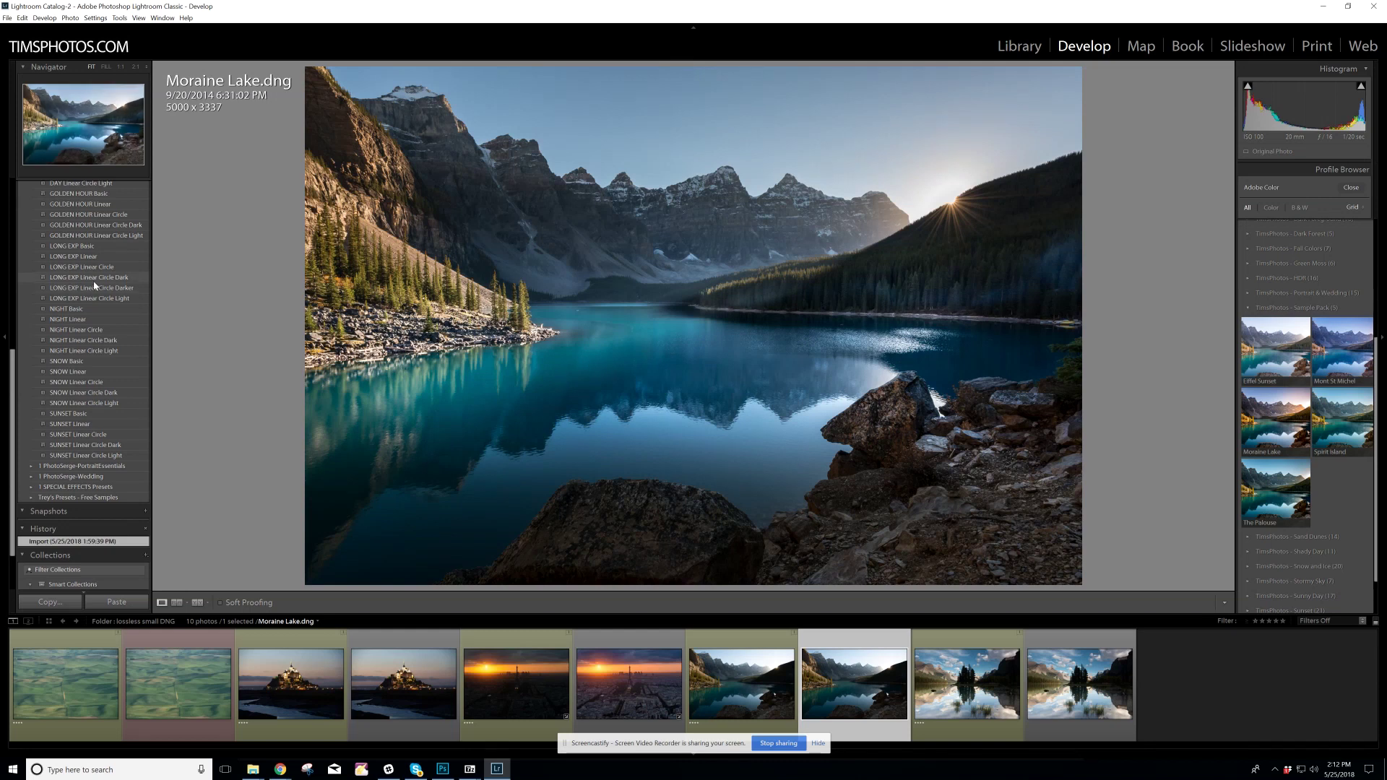
{"action": "left_click", "coordinate": [93, 279]}
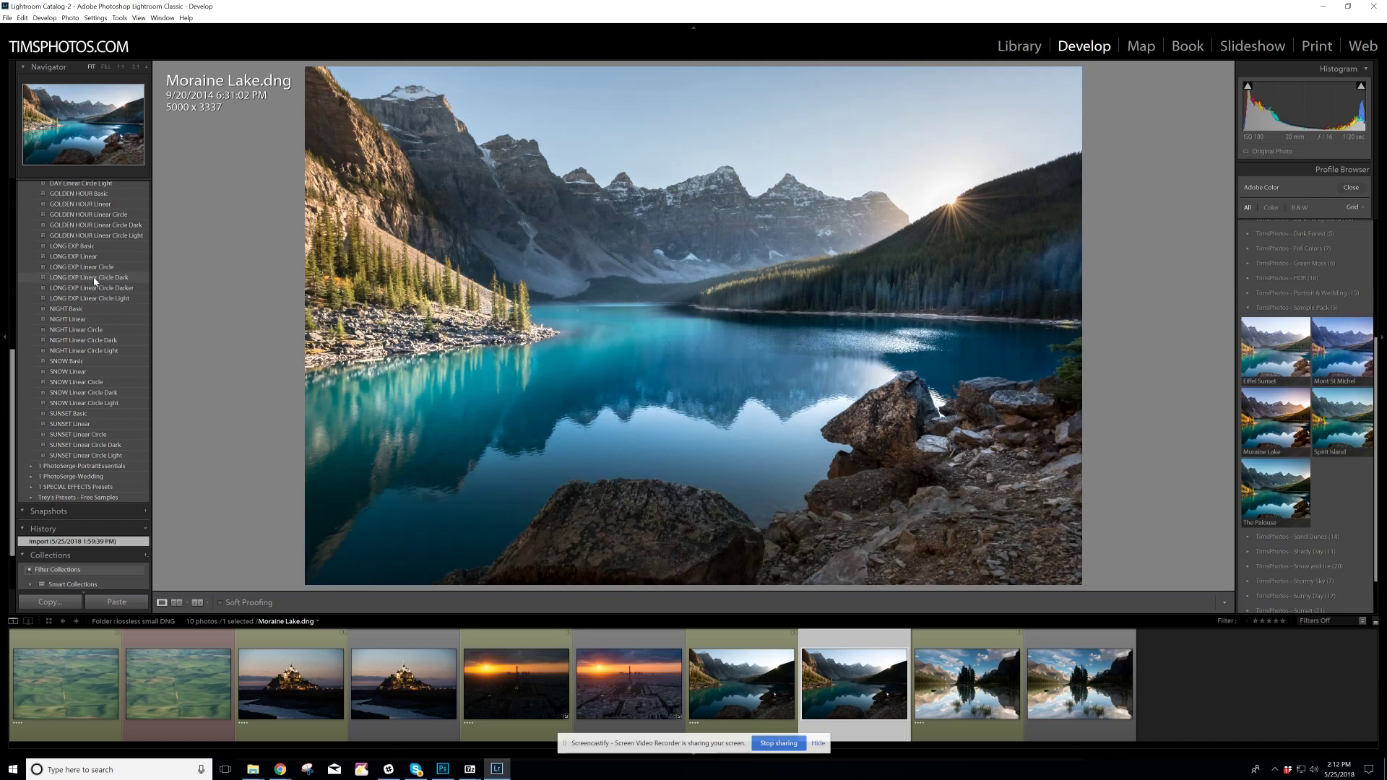
{"action": "left_click", "coordinate": [97, 194]}
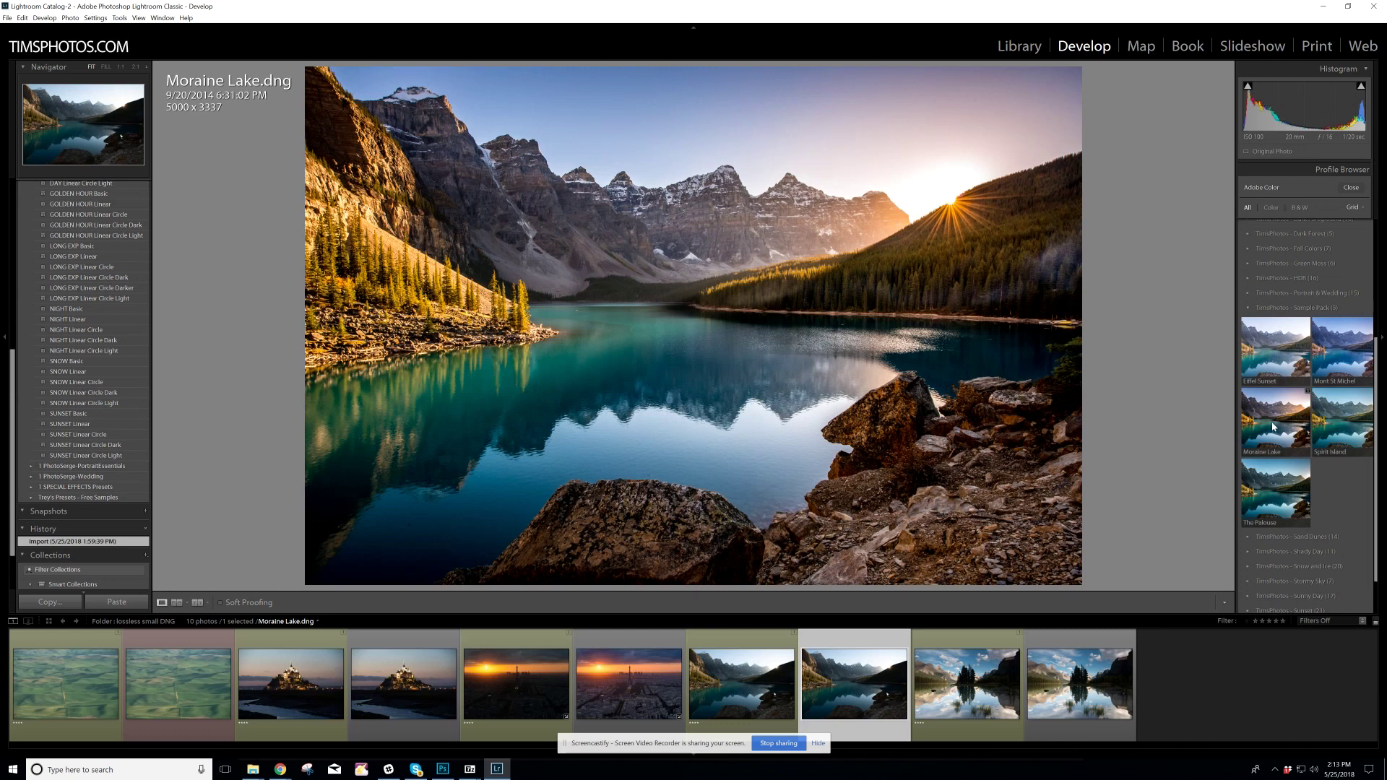
- Apply the Moraine Lake profile to Moraine Lake.dng and set its amount to 101
{"action": "left_click", "coordinate": [1273, 426]}
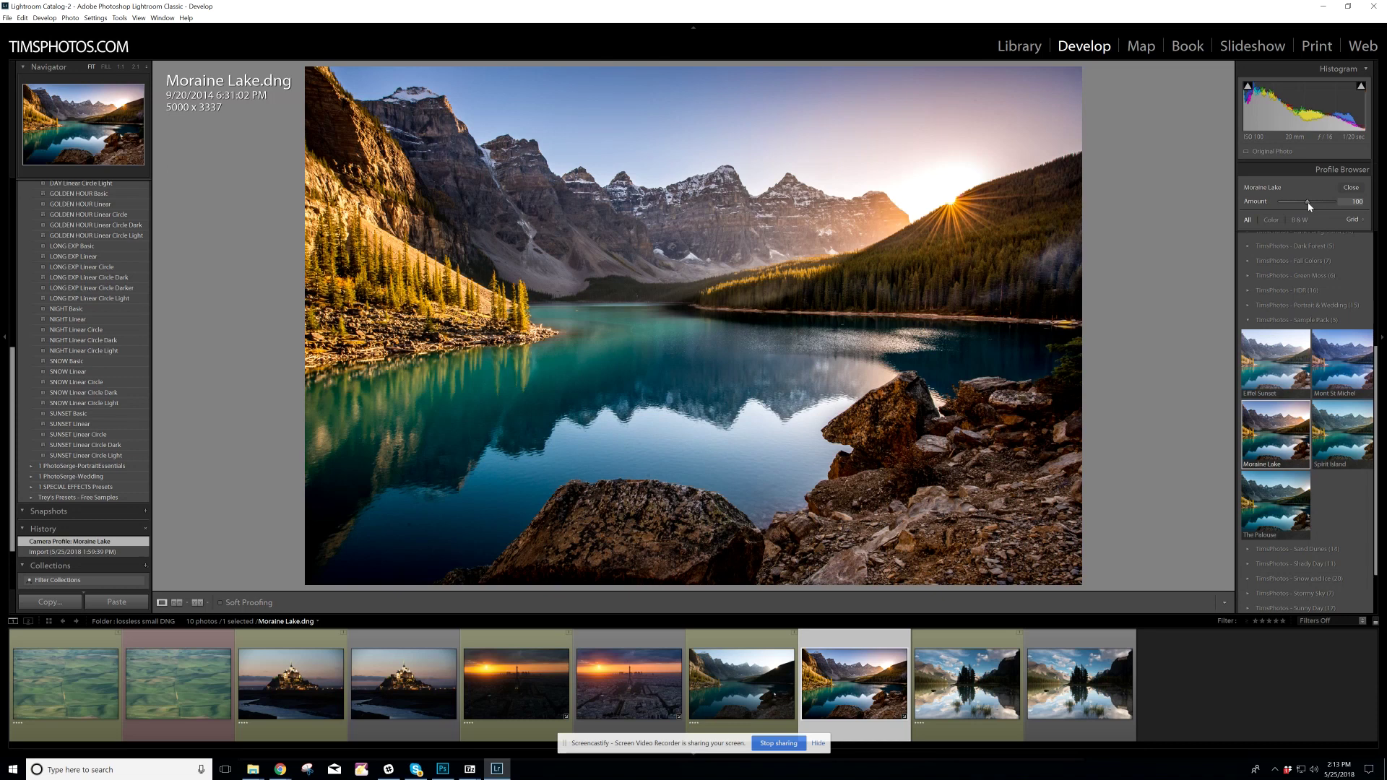
{"action": "mouse_move", "coordinate": [1309, 203]}
{"action": "left_mouse_down"}
{"action": "mouse_move", "coordinate": [1291, 206]}
{"action": "mouse_move", "coordinate": [1323, 205]}
{"action": "mouse_move", "coordinate": [1309, 209]}
{"action": "left_mouse_up"}
- Switch to Spirit Island.dng and apply the Spirit Island creative profile at amount 100
{"action": "left_click", "coordinate": [1347, 189]}
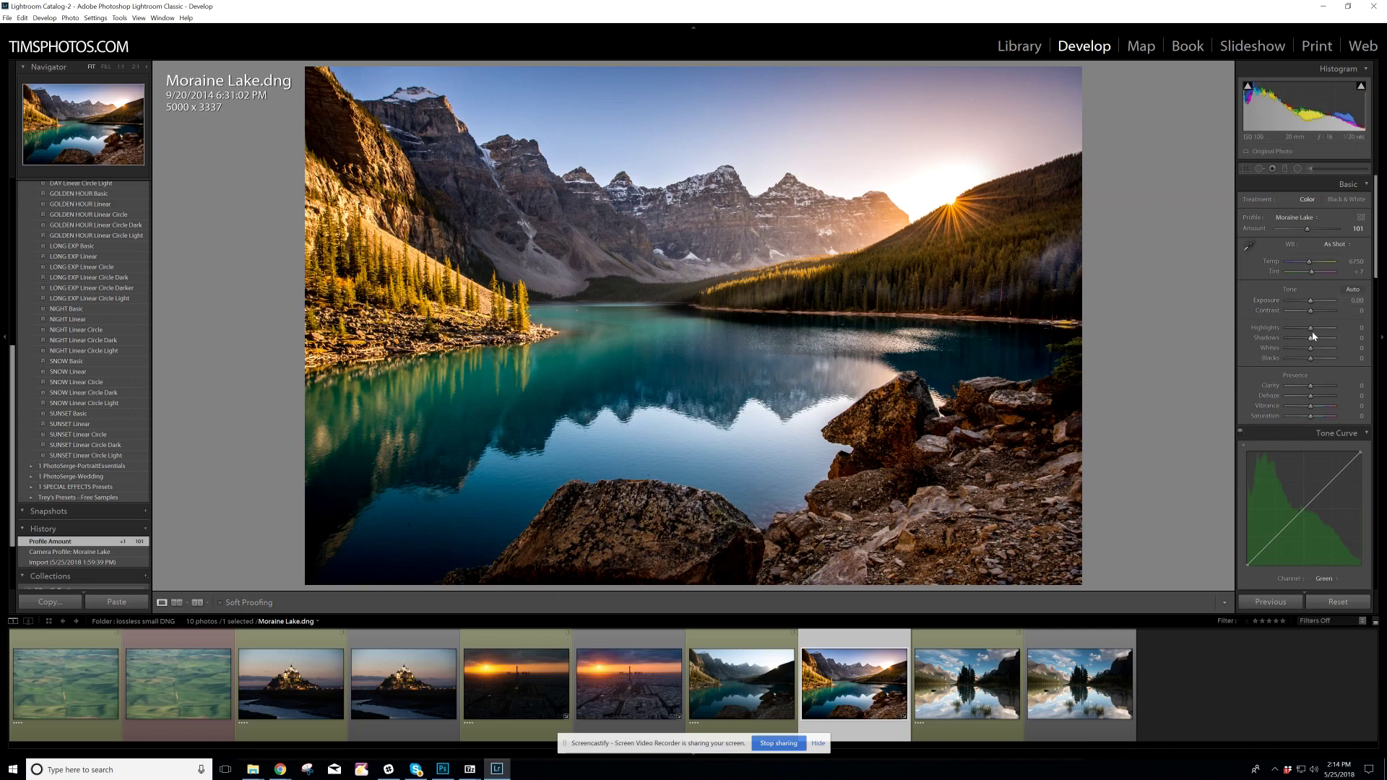
{"action": "left_click", "coordinate": [1094, 692]}
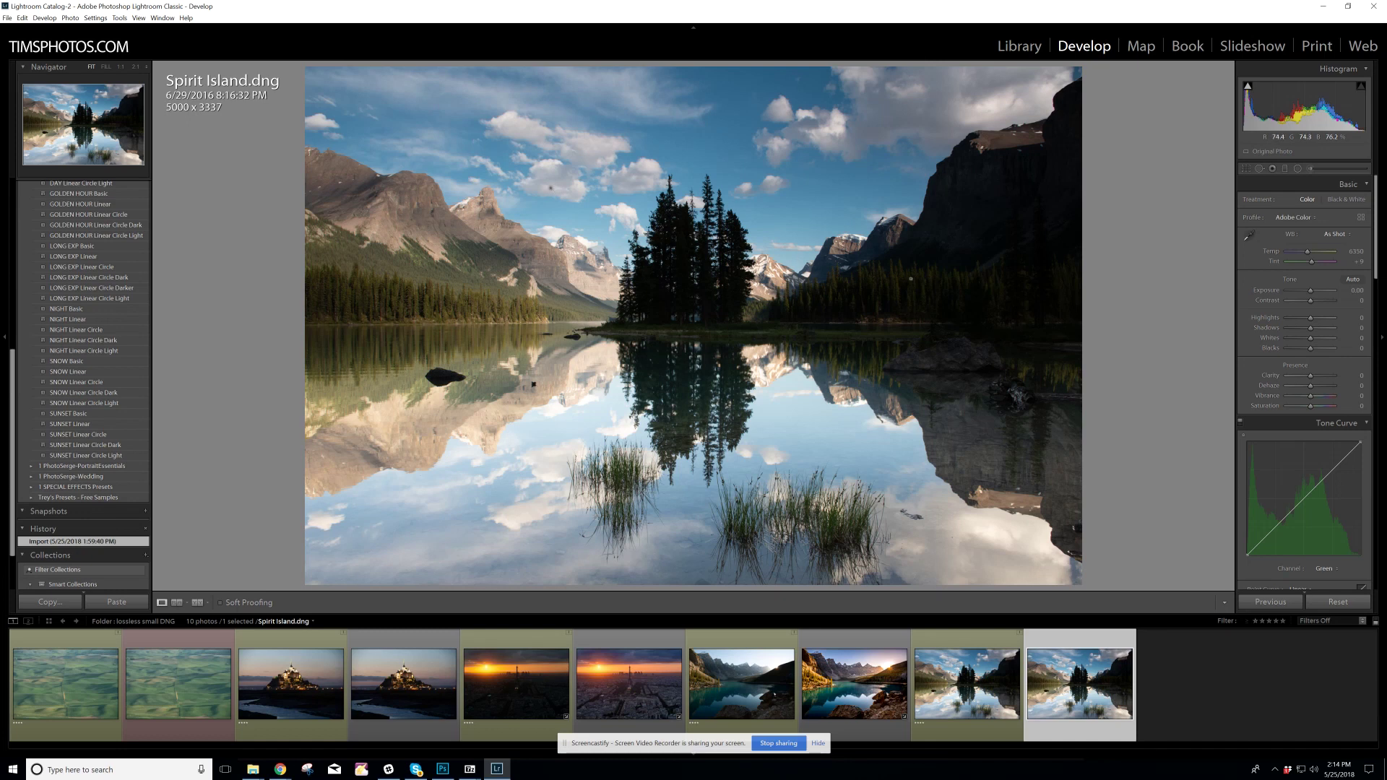
{"action": "left_click", "coordinate": [1362, 218]}
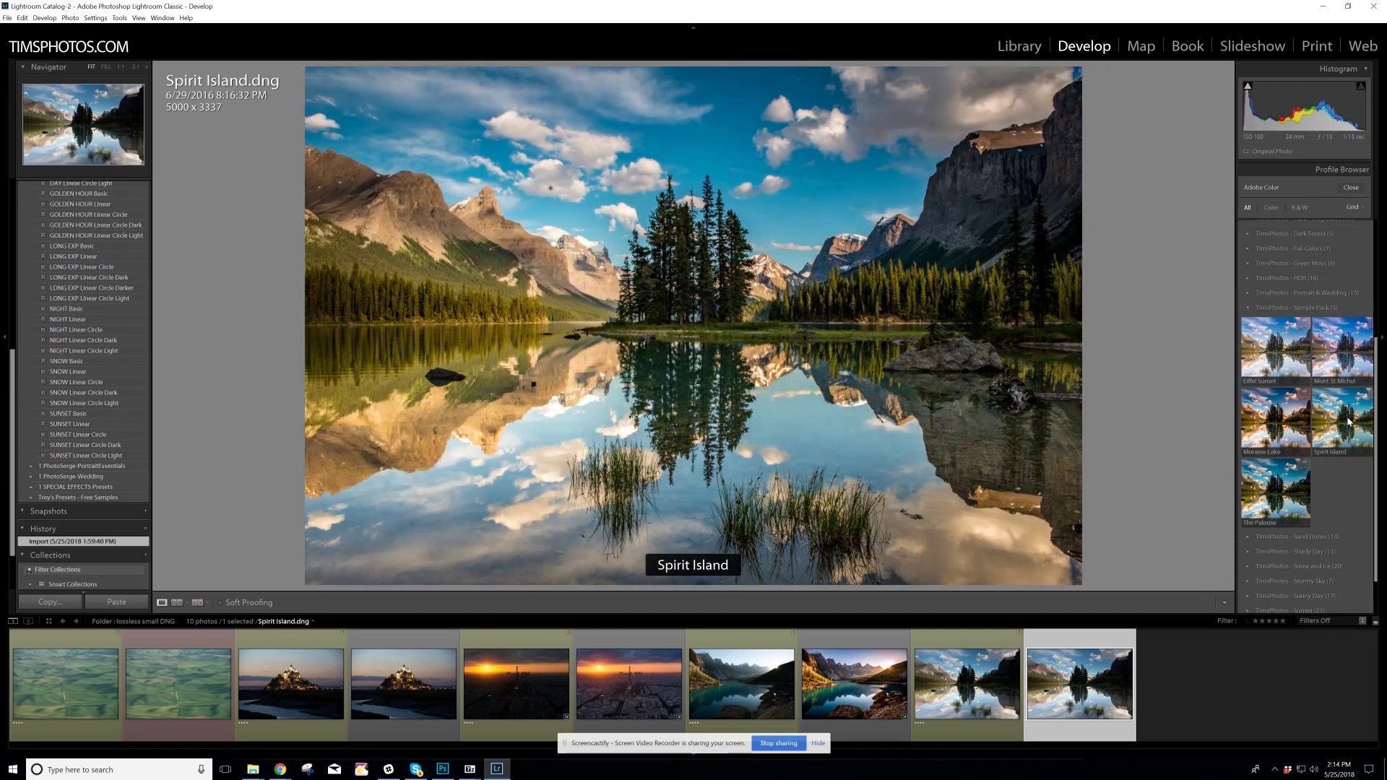
{"action": "left_click", "coordinate": [1348, 422]}
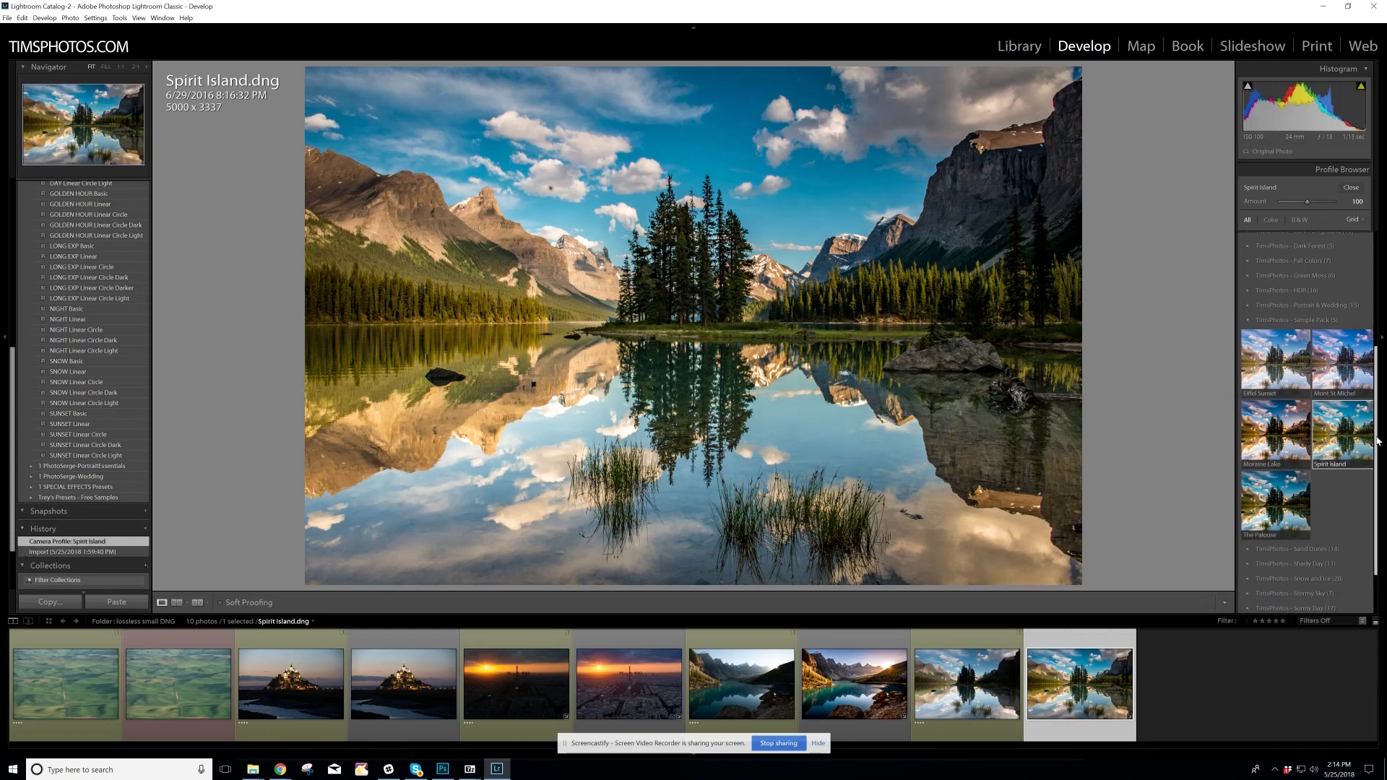
{"action": "left_click_drag", "start_coordinate": [1377, 442], "coordinate": [1378, 318]}
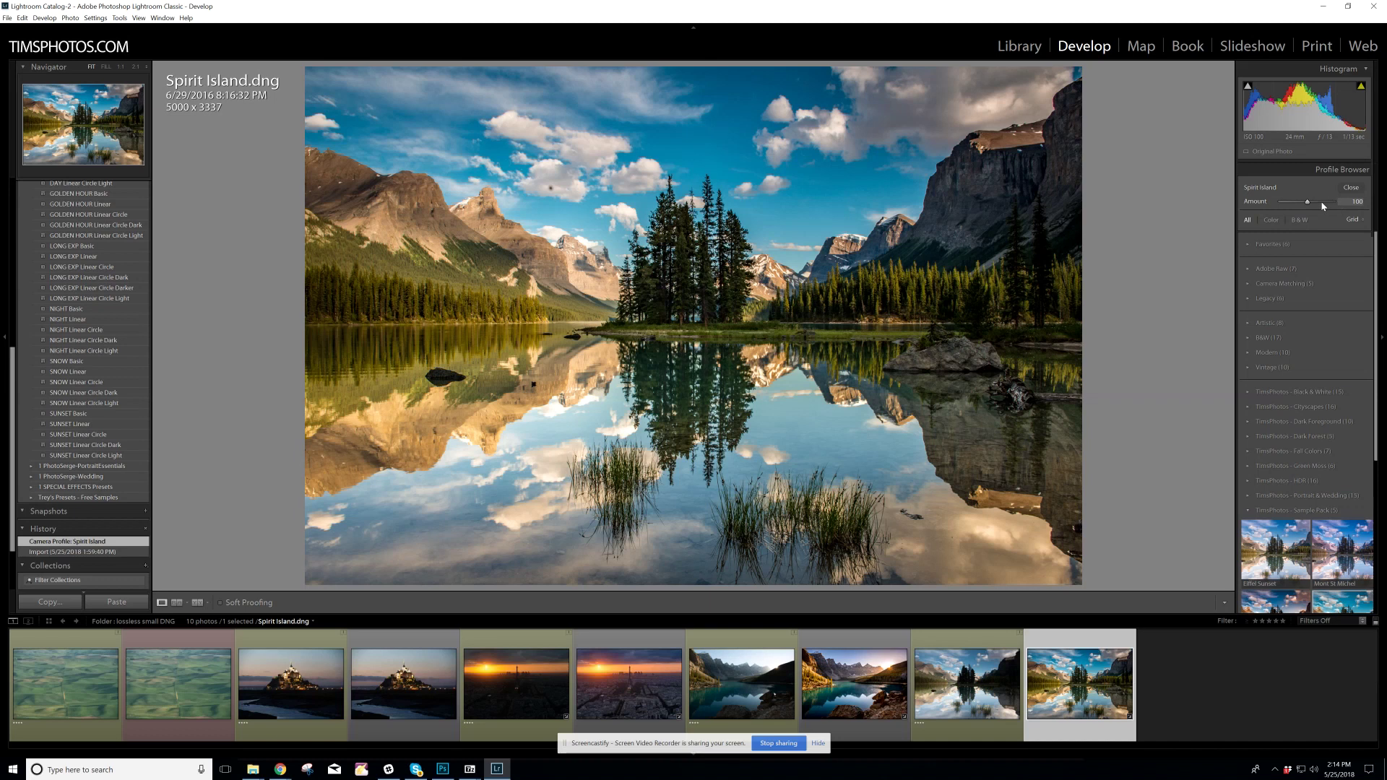
{"action": "left_click", "coordinate": [1351, 188]}
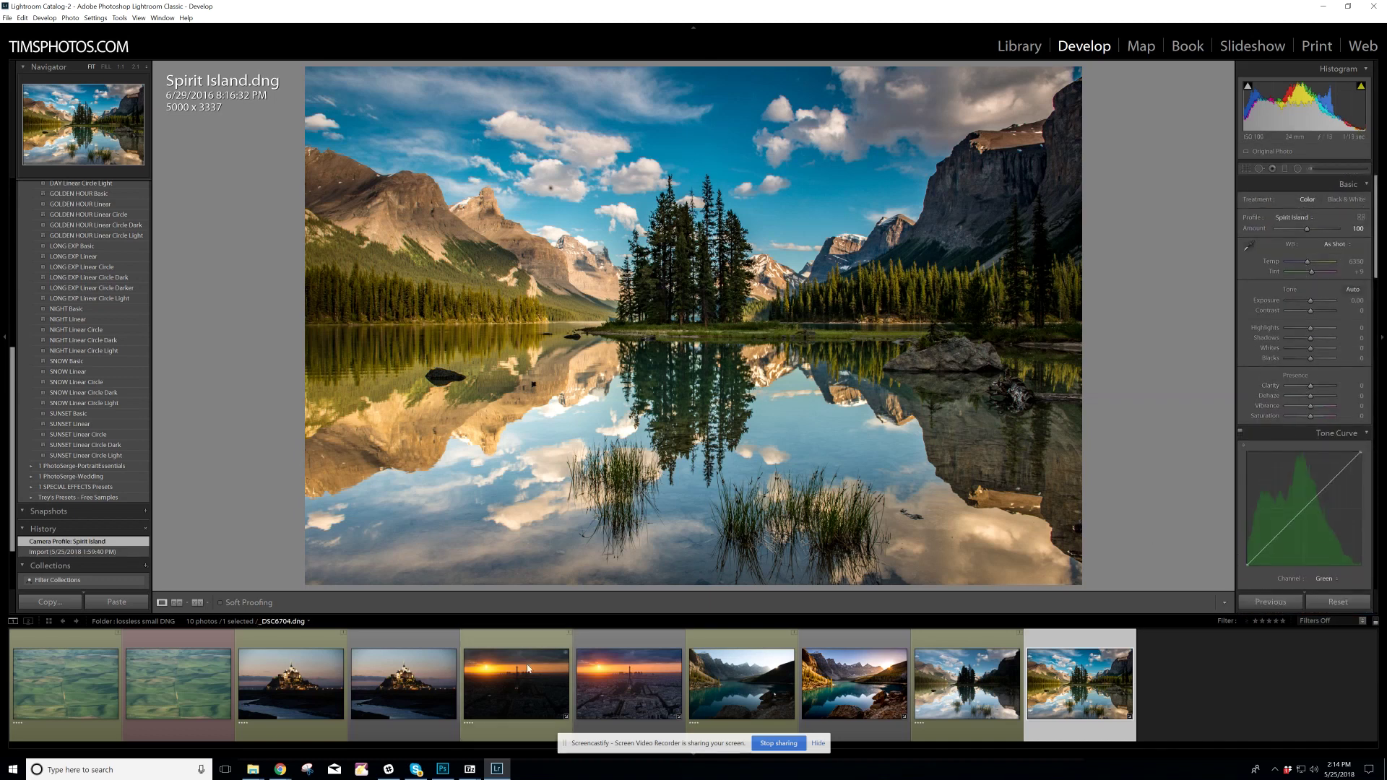
- Give Eiffel Sunset.dng the Eiffel Sunset profile at amount 100, then select Mont St Michel.dng
{"action": "left_click", "coordinate": [639, 686]}
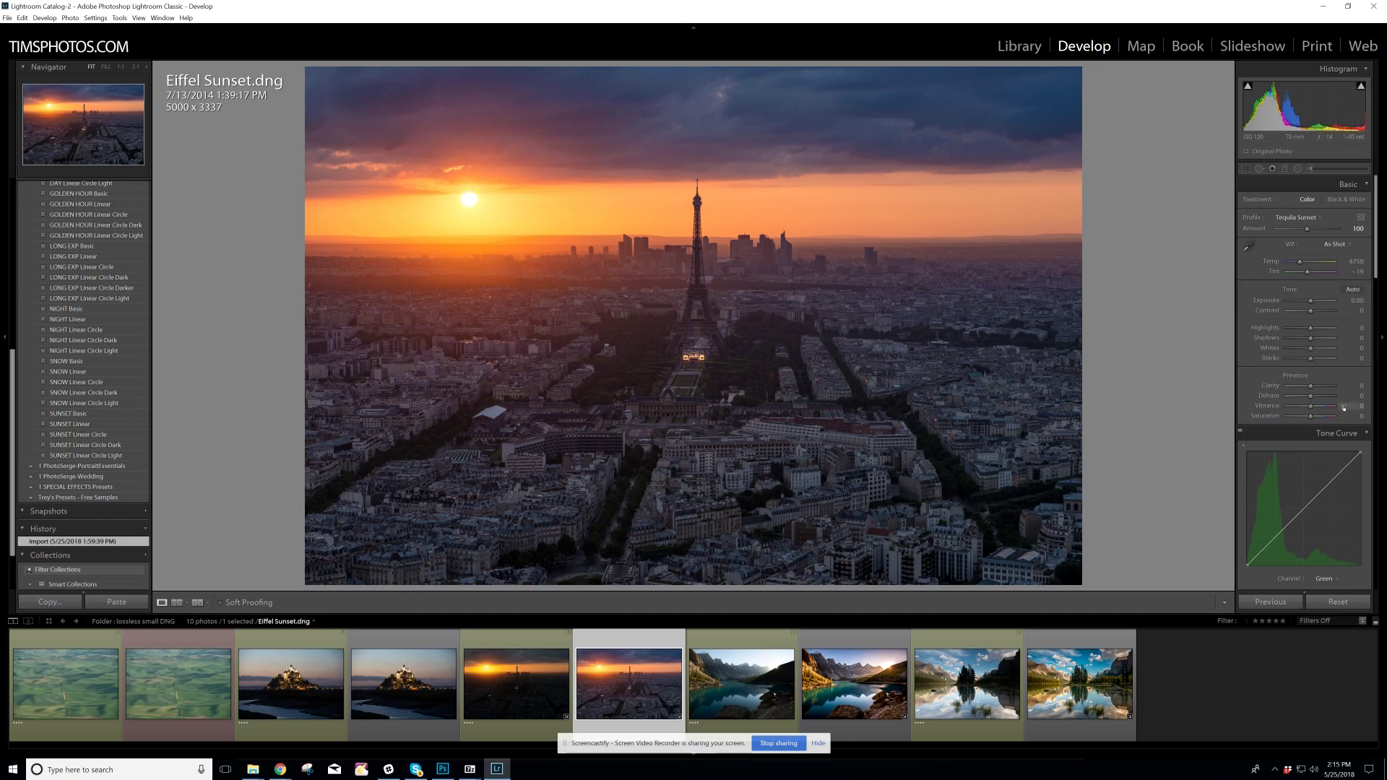
{"action": "left_click", "coordinate": [1362, 218]}
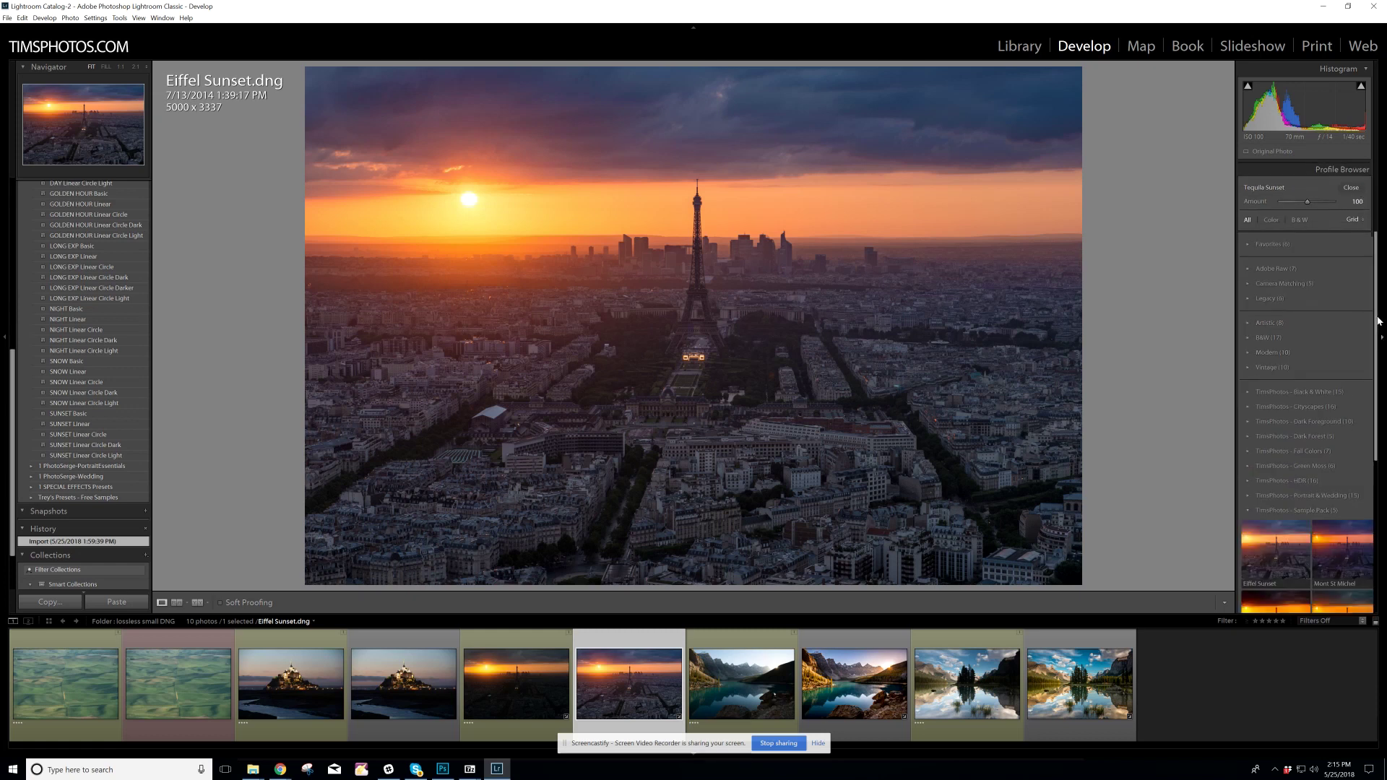
{"action": "left_click_drag", "start_coordinate": [1378, 320], "coordinate": [1382, 447]}
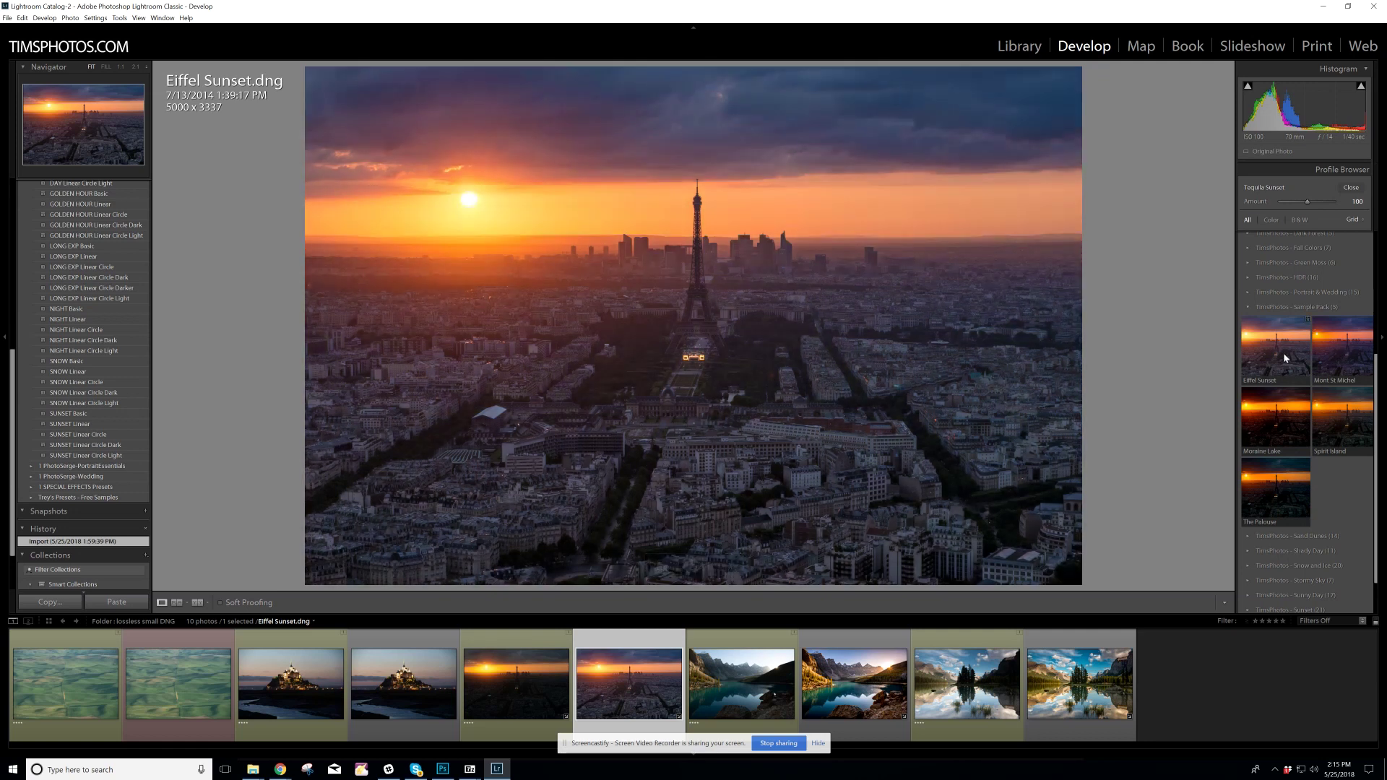
{"action": "left_click", "coordinate": [1283, 353]}
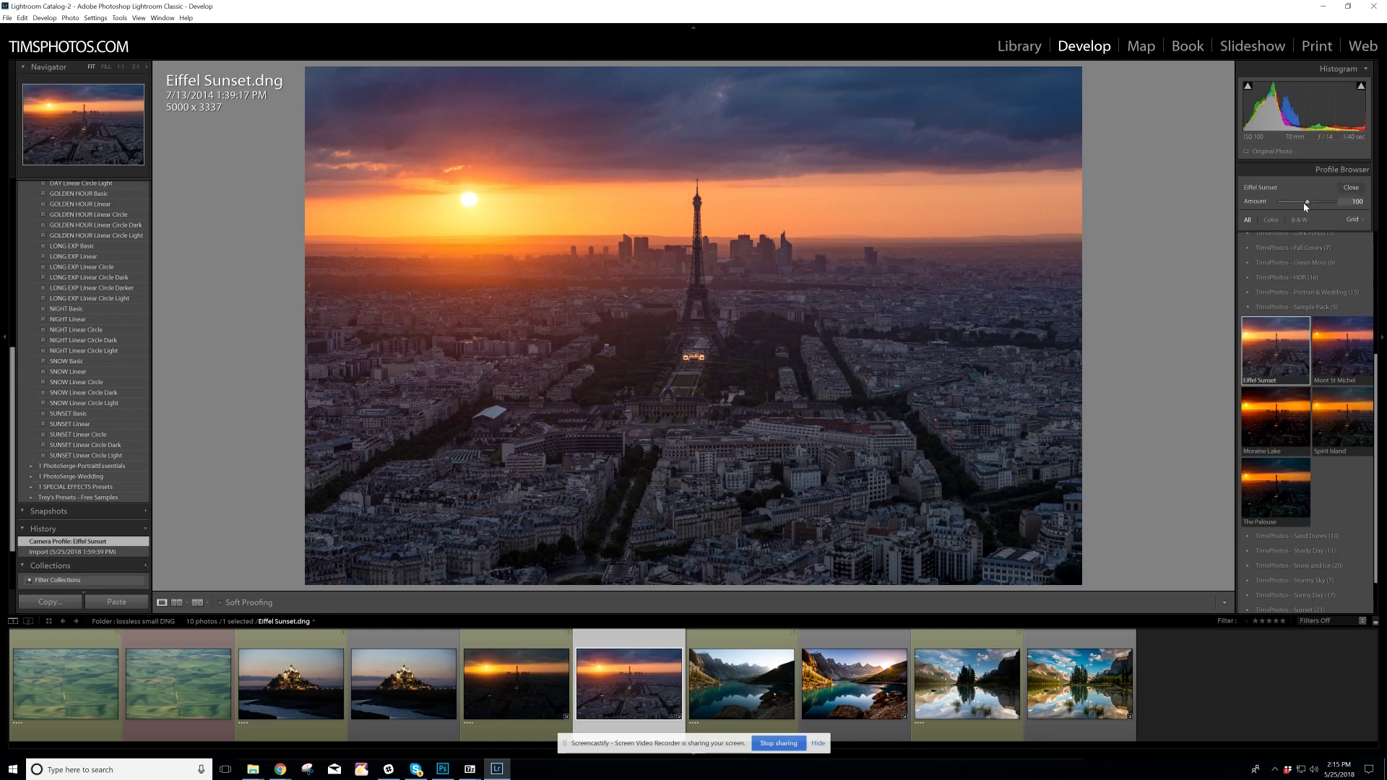
{"action": "left_click", "coordinate": [1351, 188]}
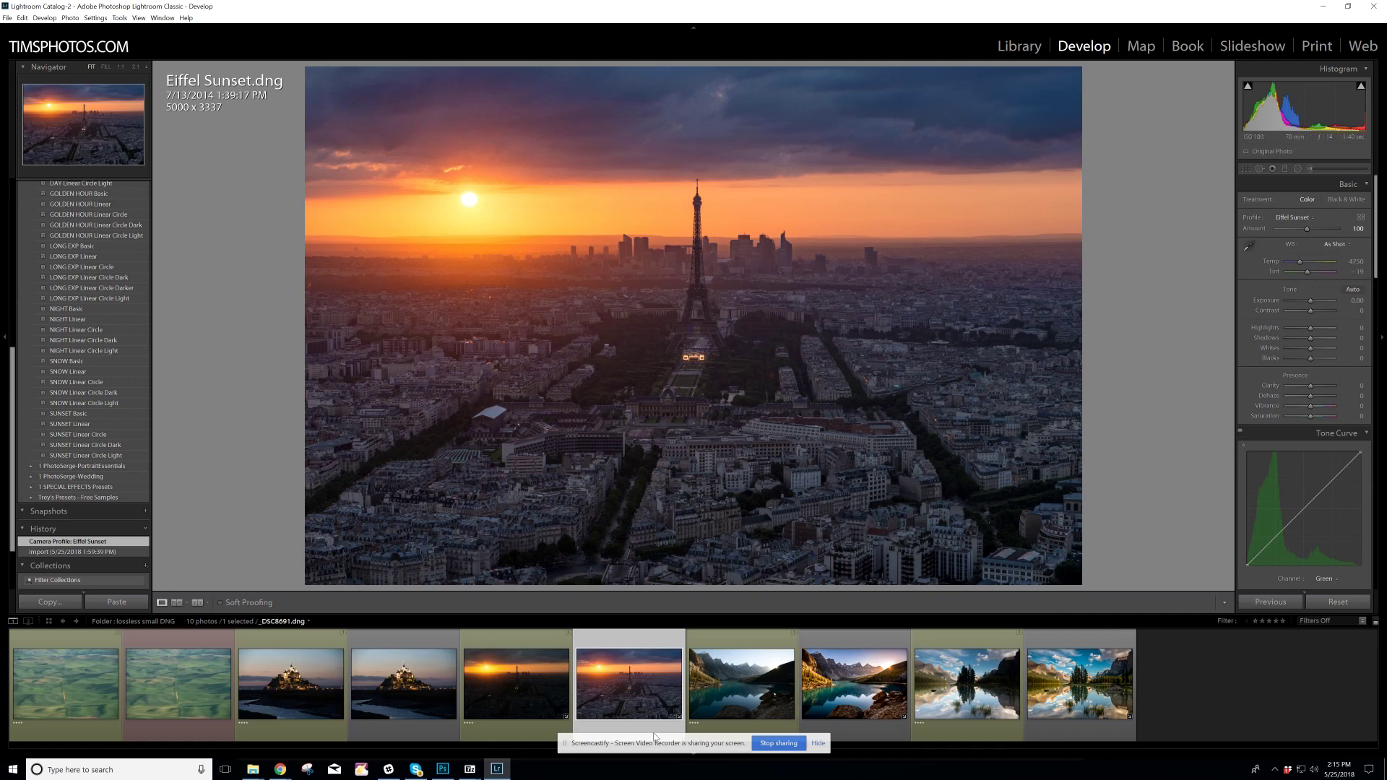
{"action": "left_click", "coordinate": [409, 694]}
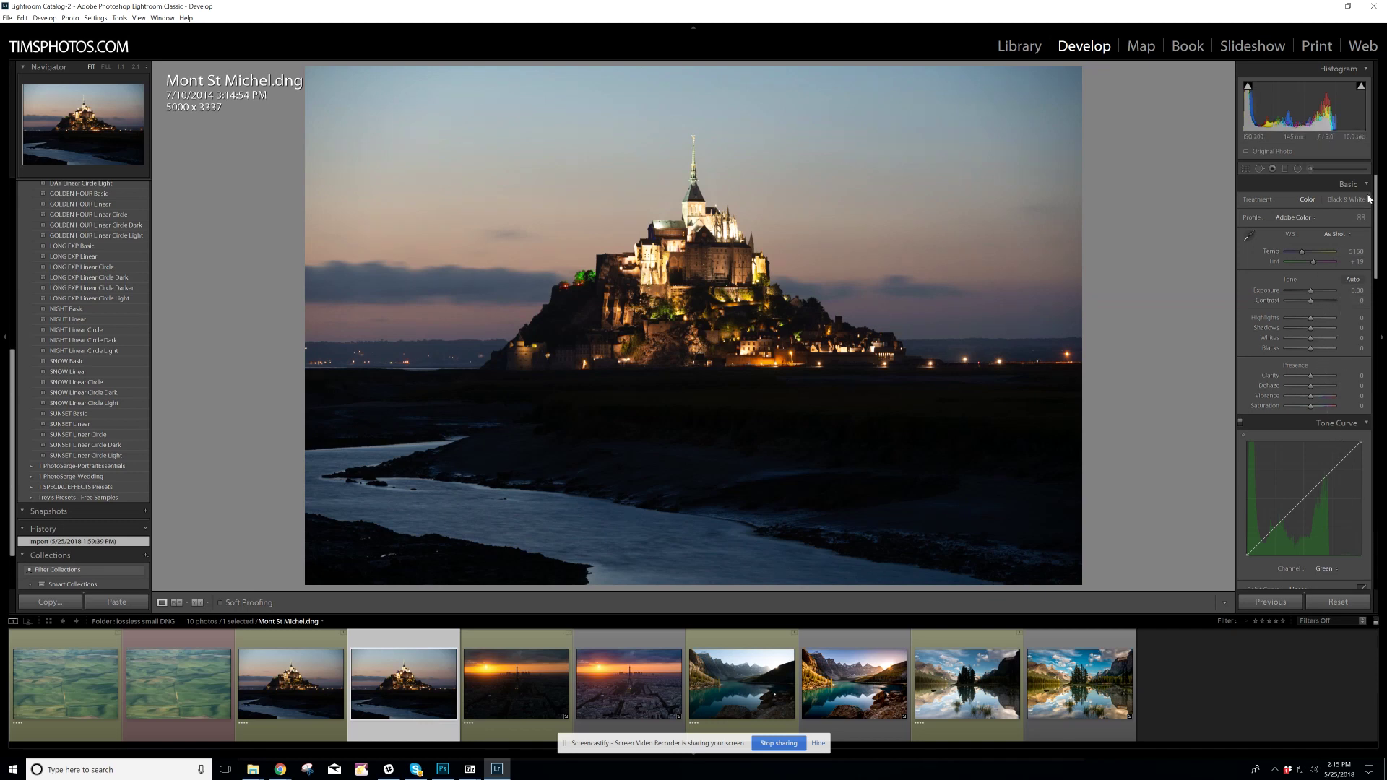
- Apply the Sample Pack's Mont St Michel profile to Mont St Michel.dng at amount 100
{"action": "left_click", "coordinate": [1364, 218]}
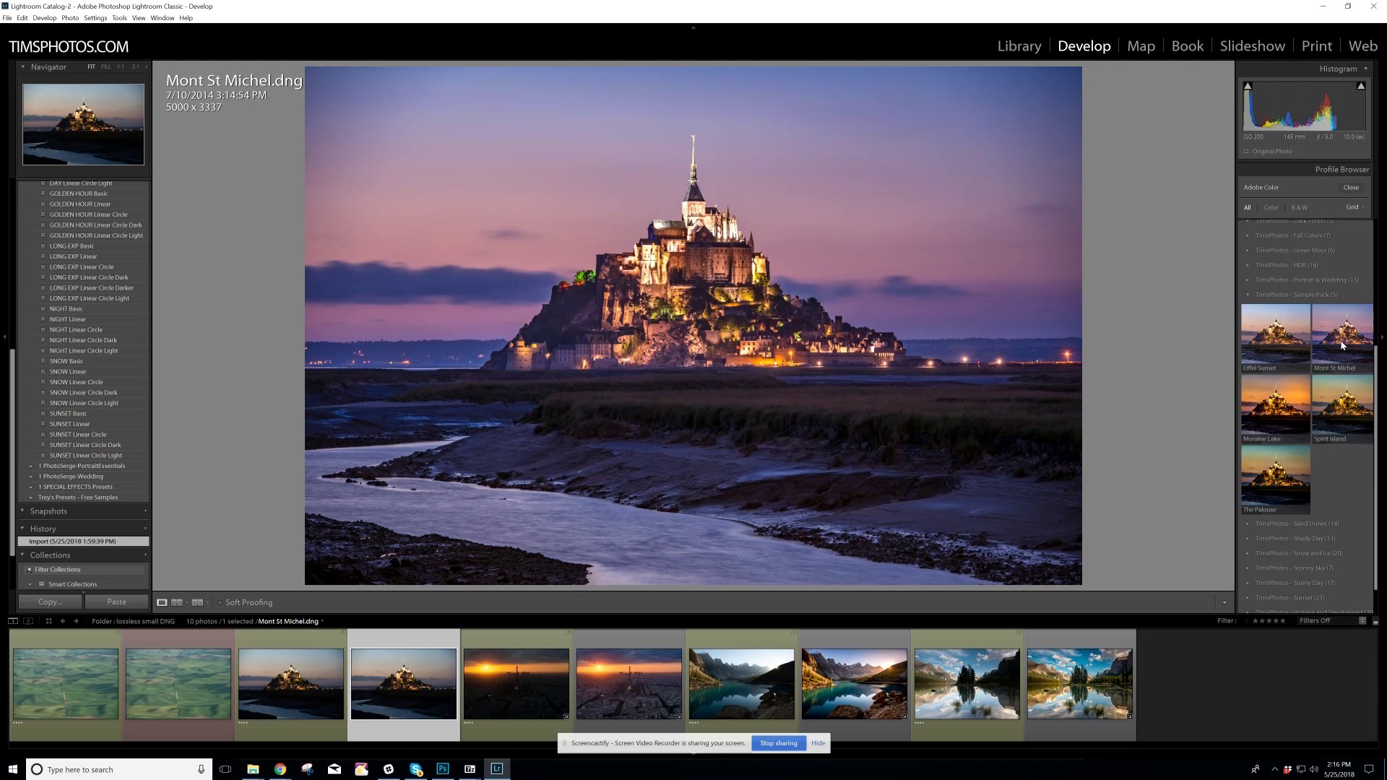
{"action": "left_click", "coordinate": [1342, 345]}
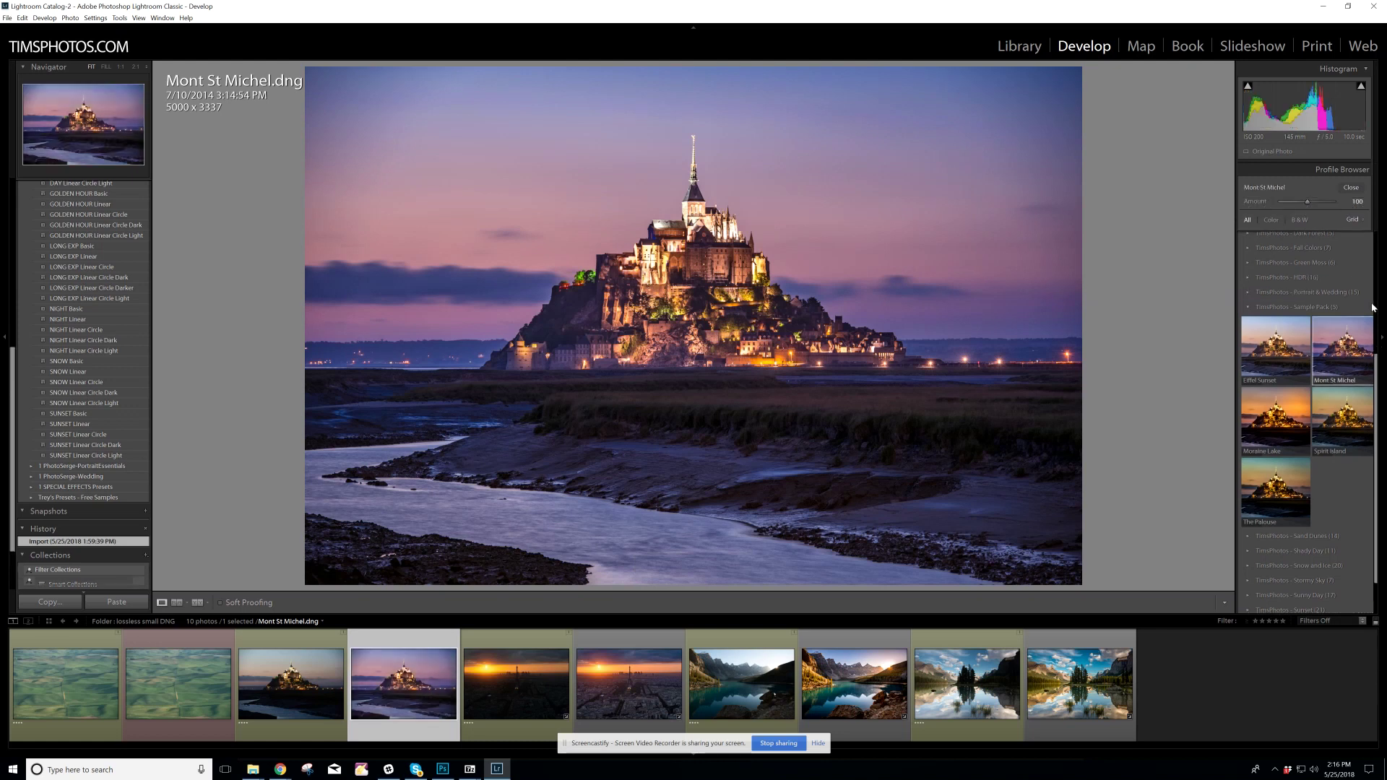
{"action": "left_click", "coordinate": [1355, 189]}
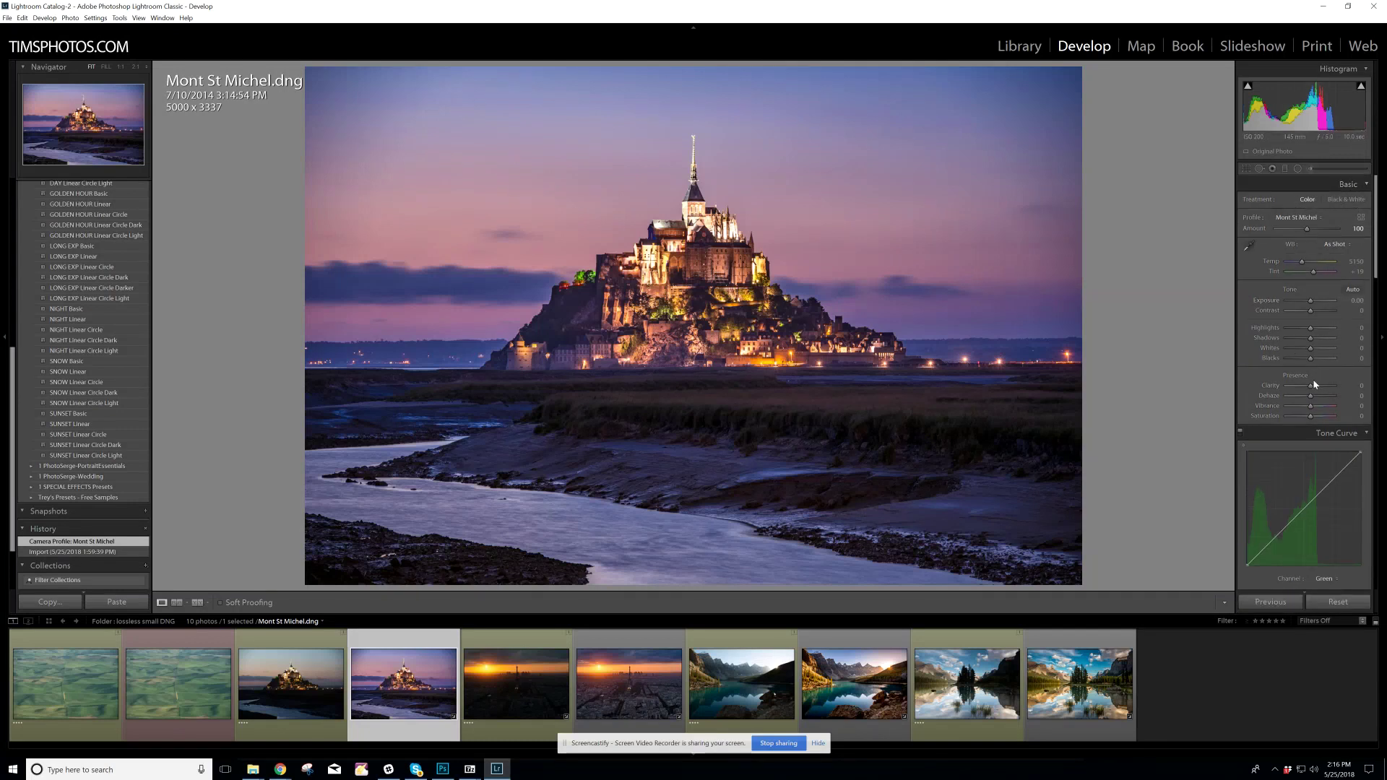
- Select The Palouse.dng and apply The Palouse creative profile at amount 100
{"action": "left_click", "coordinate": [178, 680]}
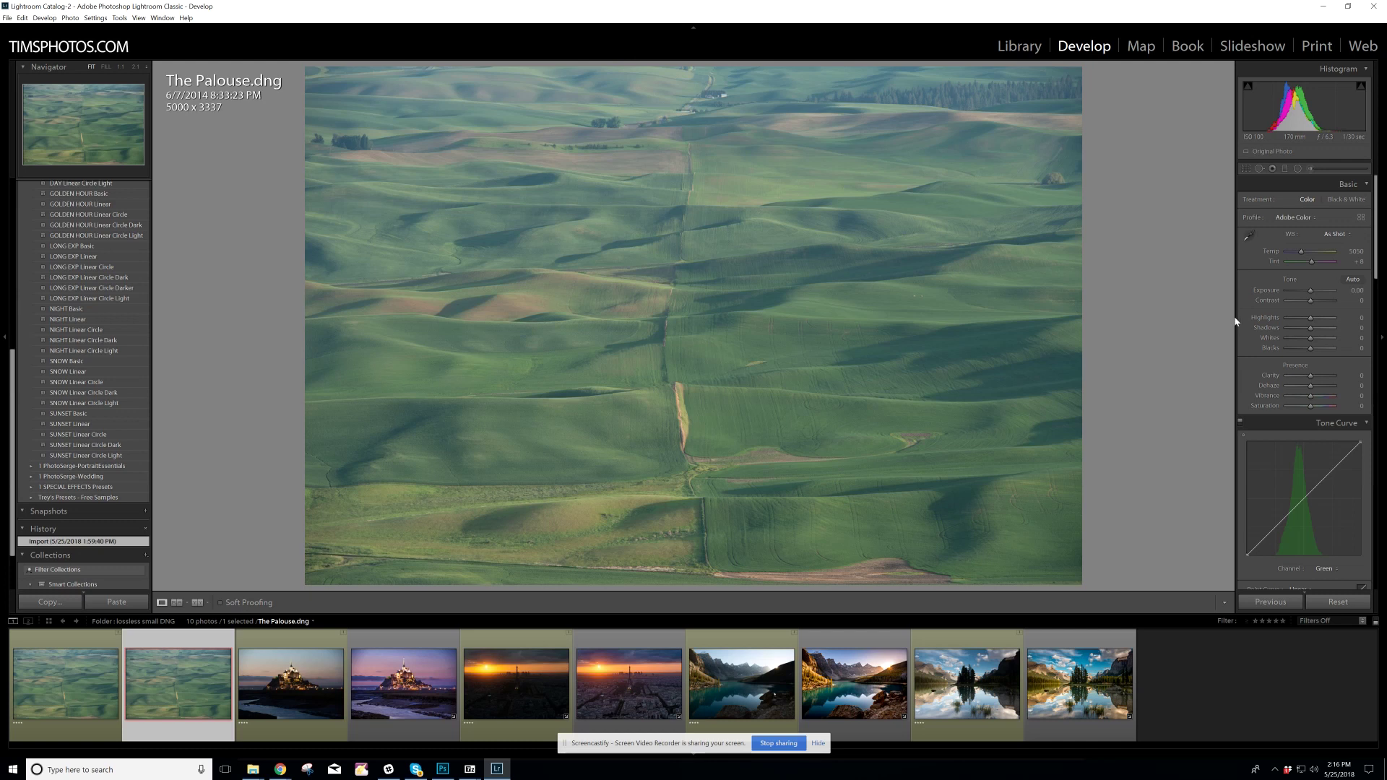
{"action": "left_click", "coordinate": [1361, 218]}
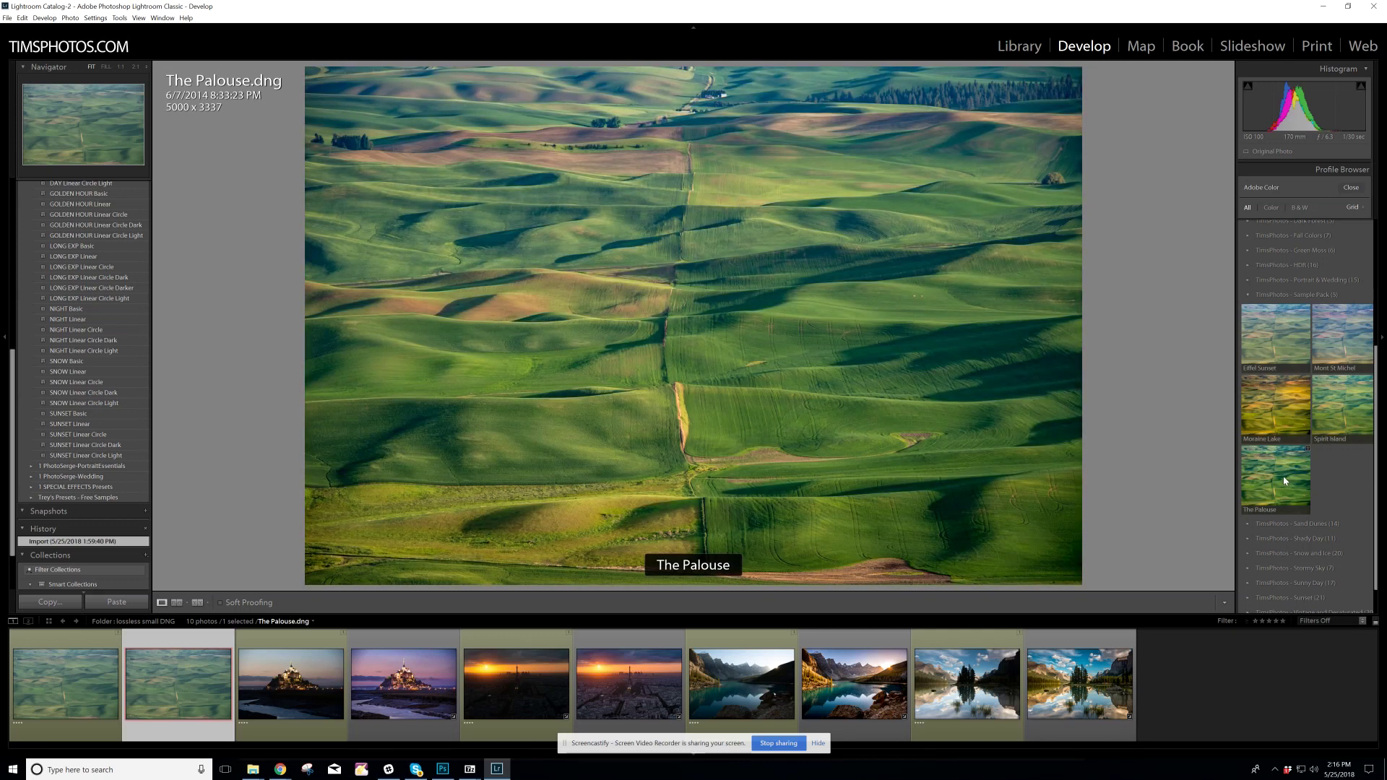
{"action": "left_click", "coordinate": [1283, 478]}
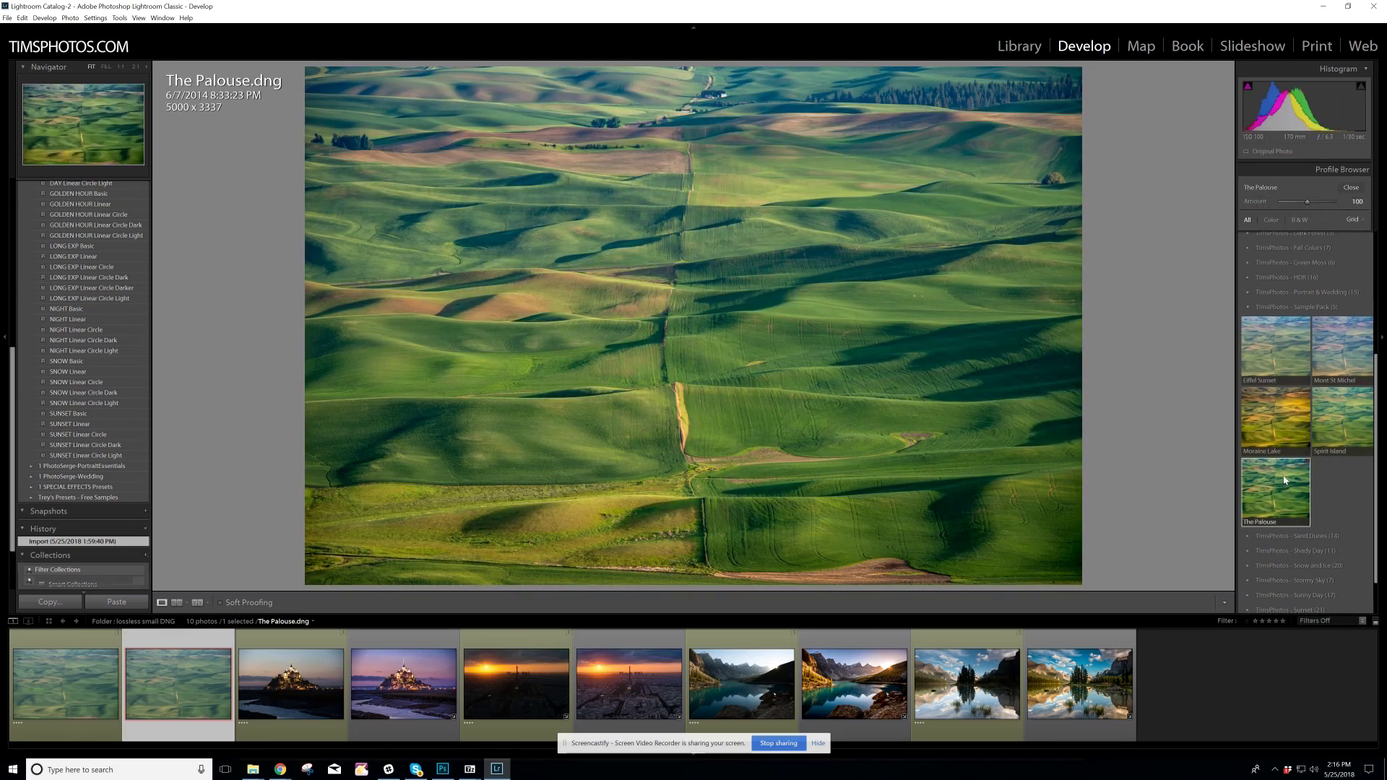
{"action": "left_click", "coordinate": [1351, 187]}
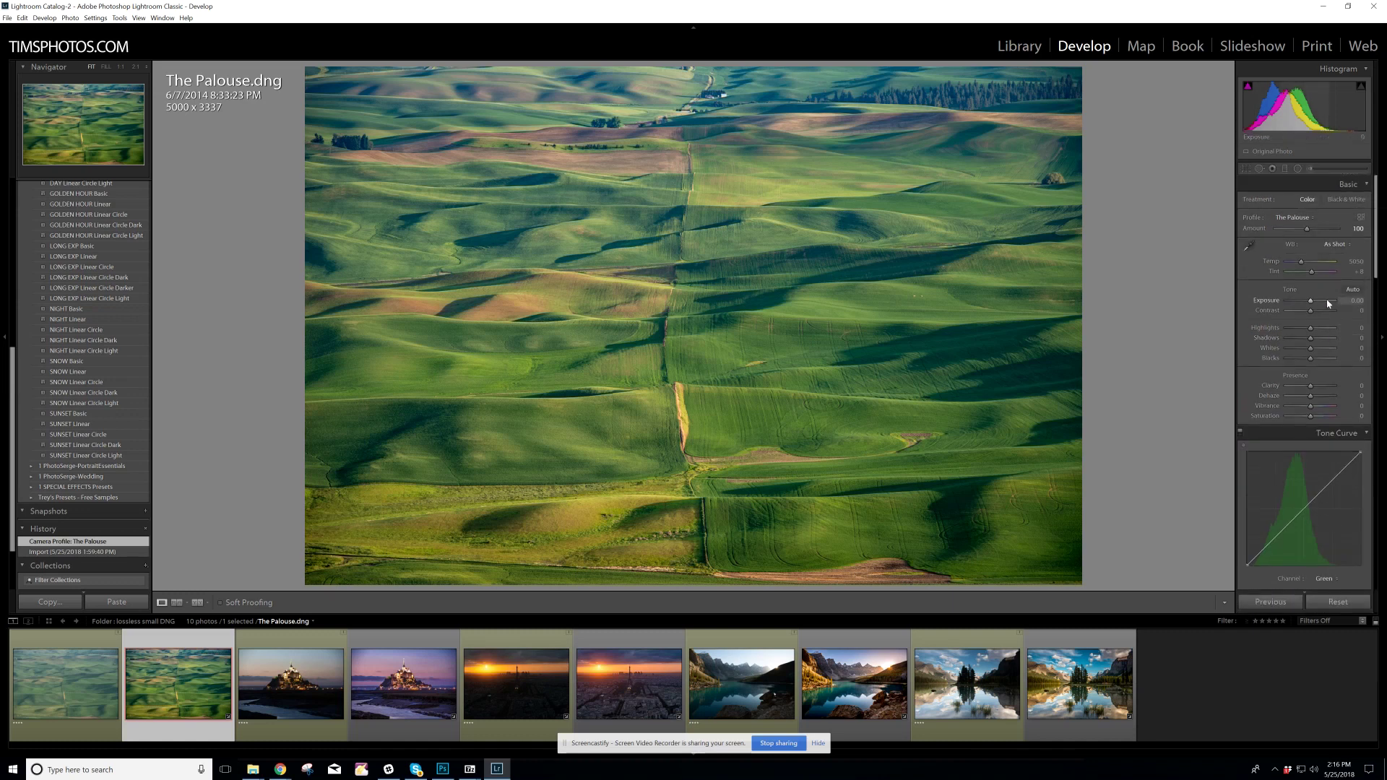
- Bring up Camera Raw with DSC_4148-HDR.dng and browse its Adobe Raw profiles, Adobe Neutral current
{"action": "left_click", "coordinate": [440, 773]}
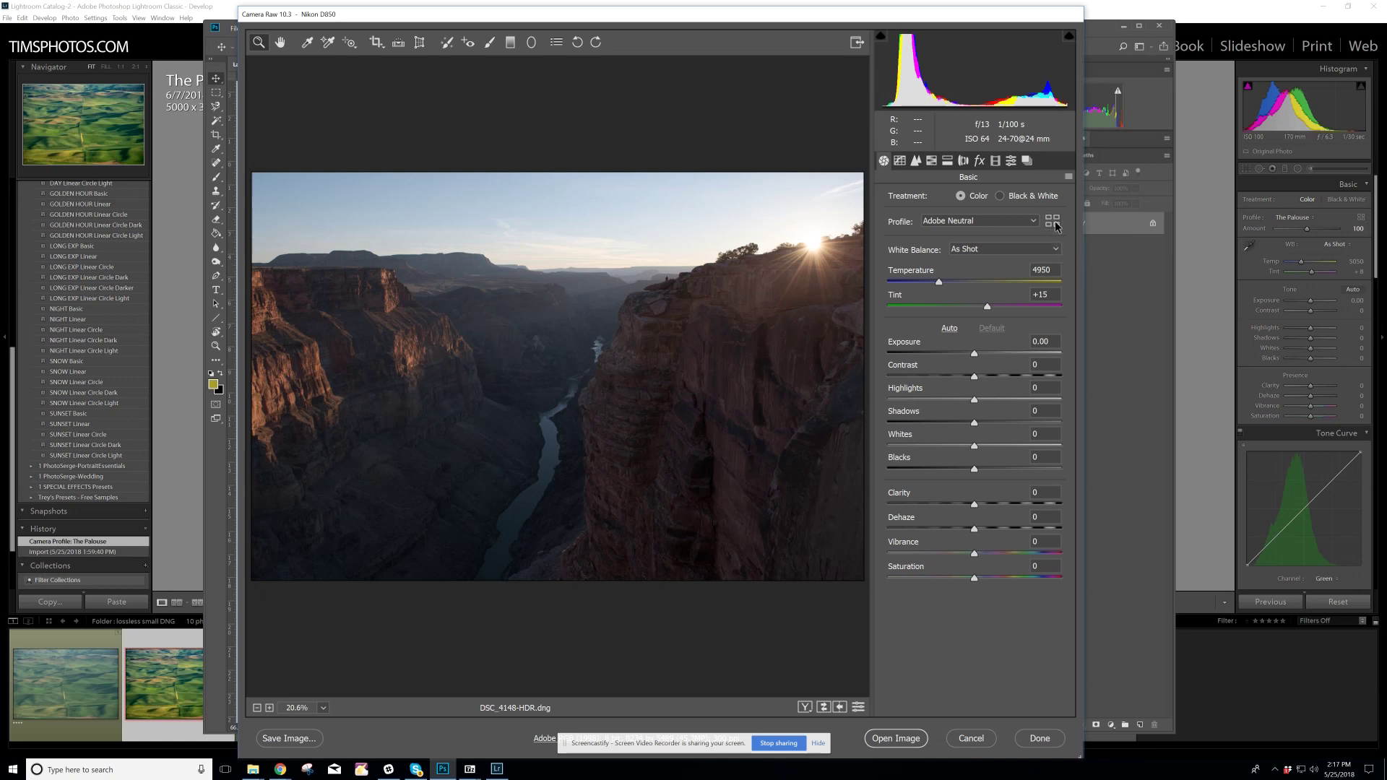
{"action": "left_click", "coordinate": [1053, 224]}
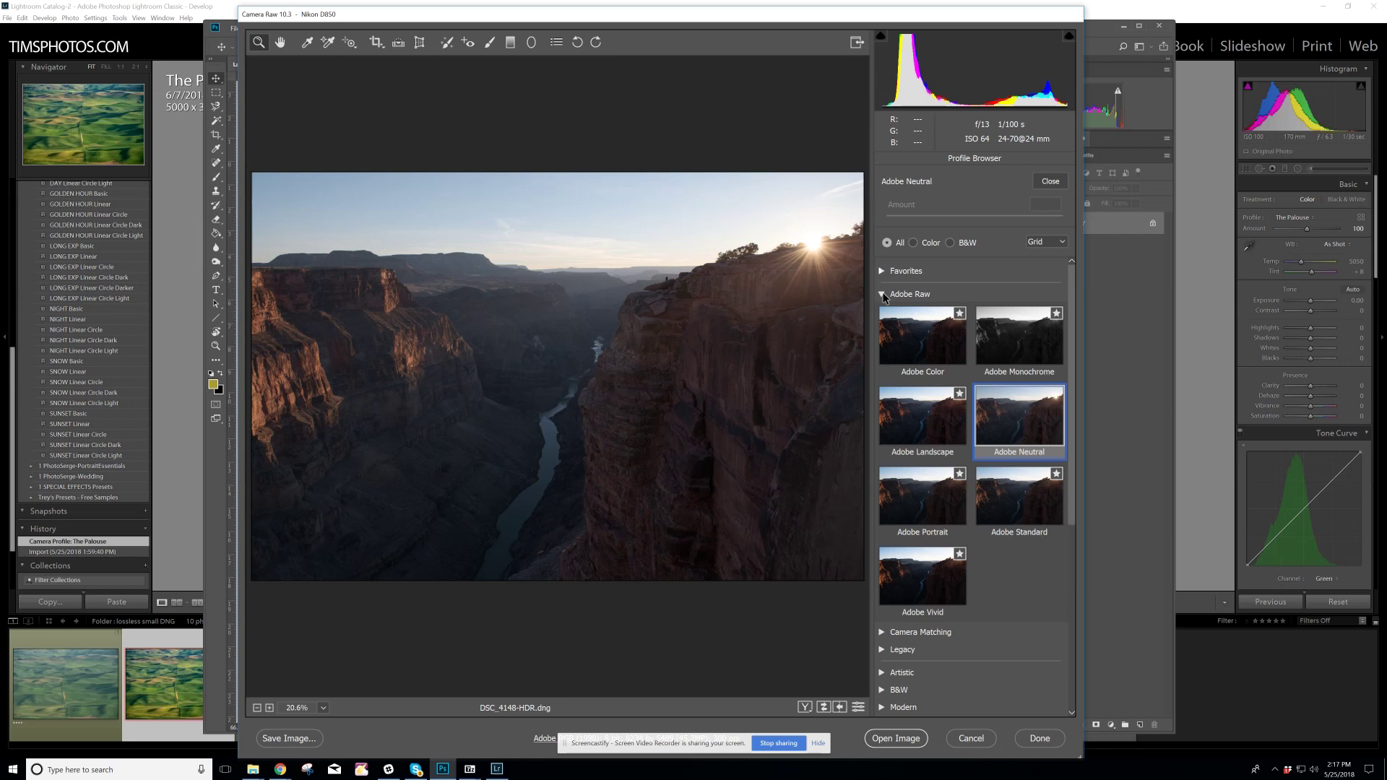
- Collapse Adobe Raw and expand the TimsPhotos - Sample Pack and TimsPhotos - HDR groups to preview their profiles
{"action": "left_click", "coordinate": [882, 294]}
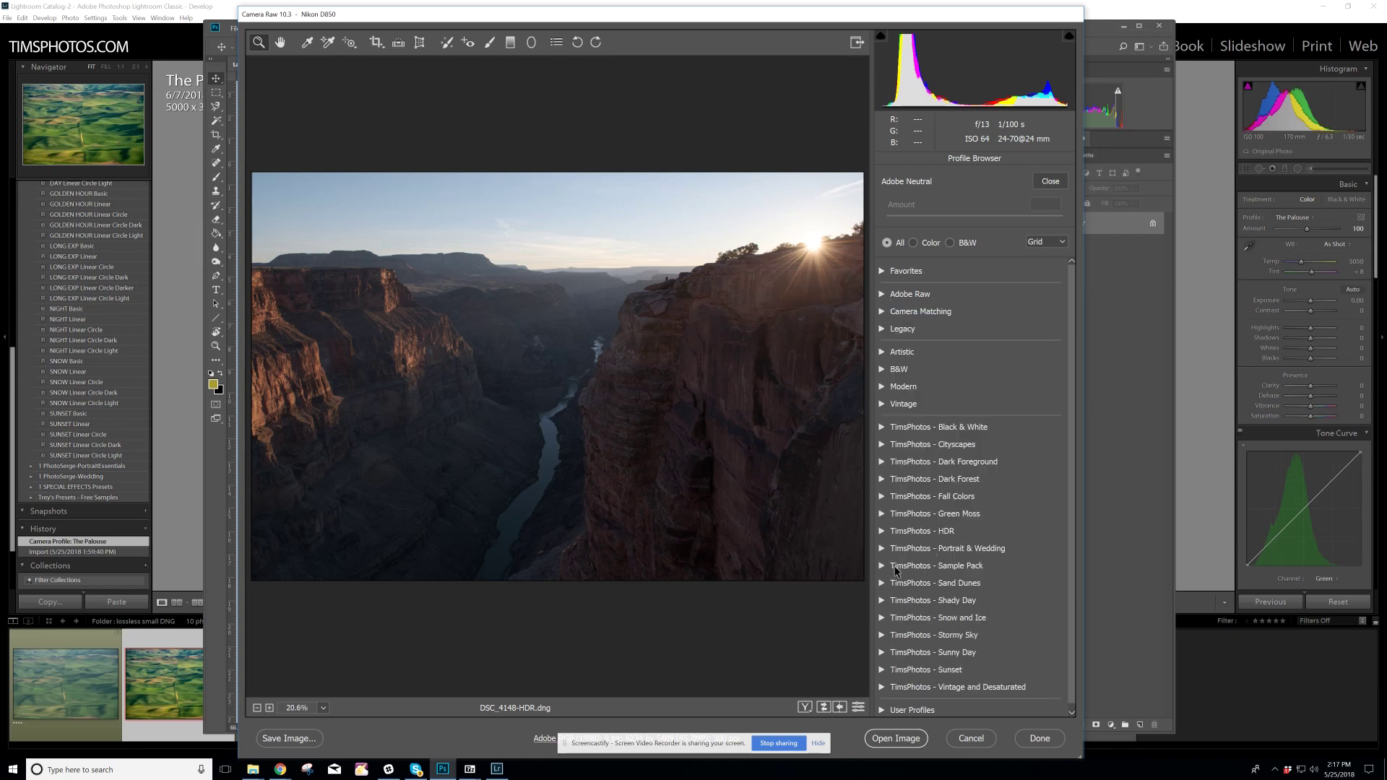
{"action": "scroll", "coordinate": [965, 573], "scroll_direction": "down", "scroll_amount": 1}
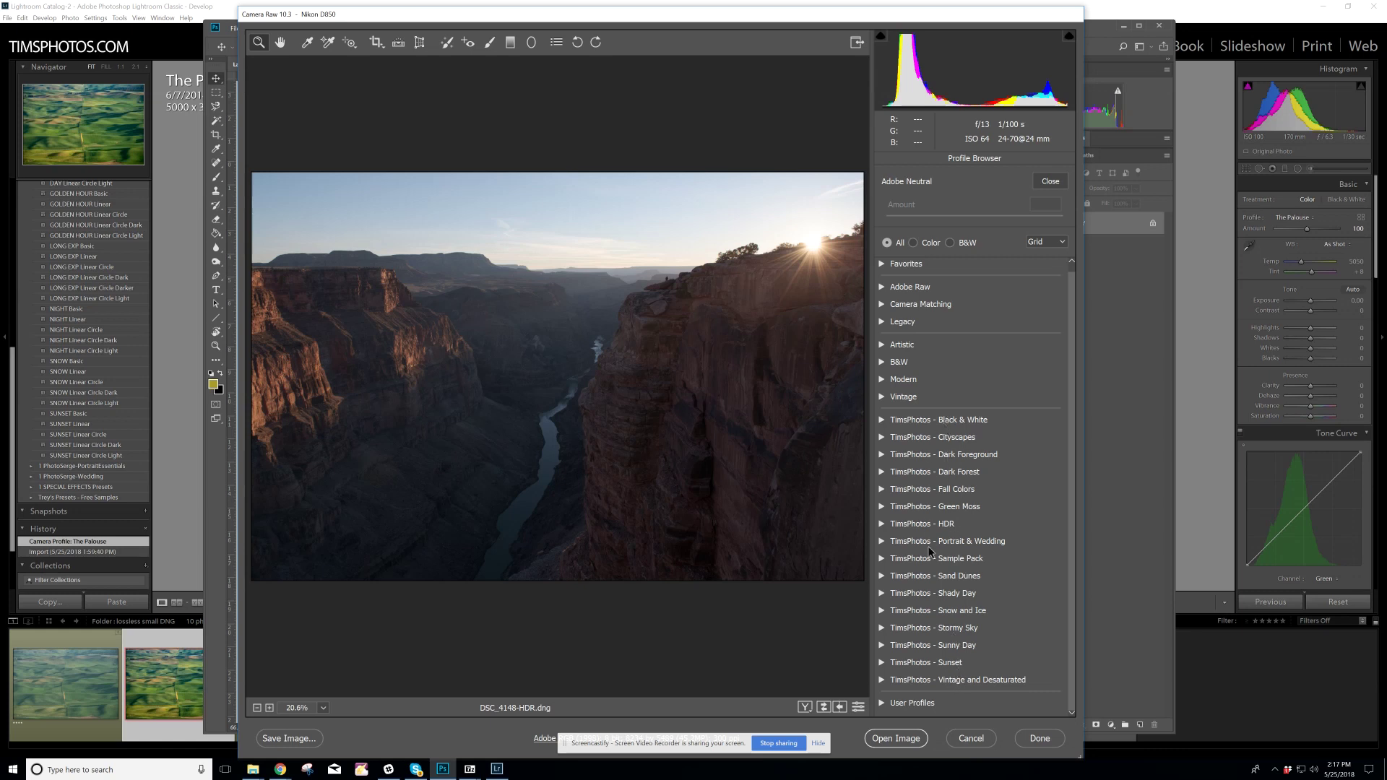
{"action": "left_click", "coordinate": [881, 561]}
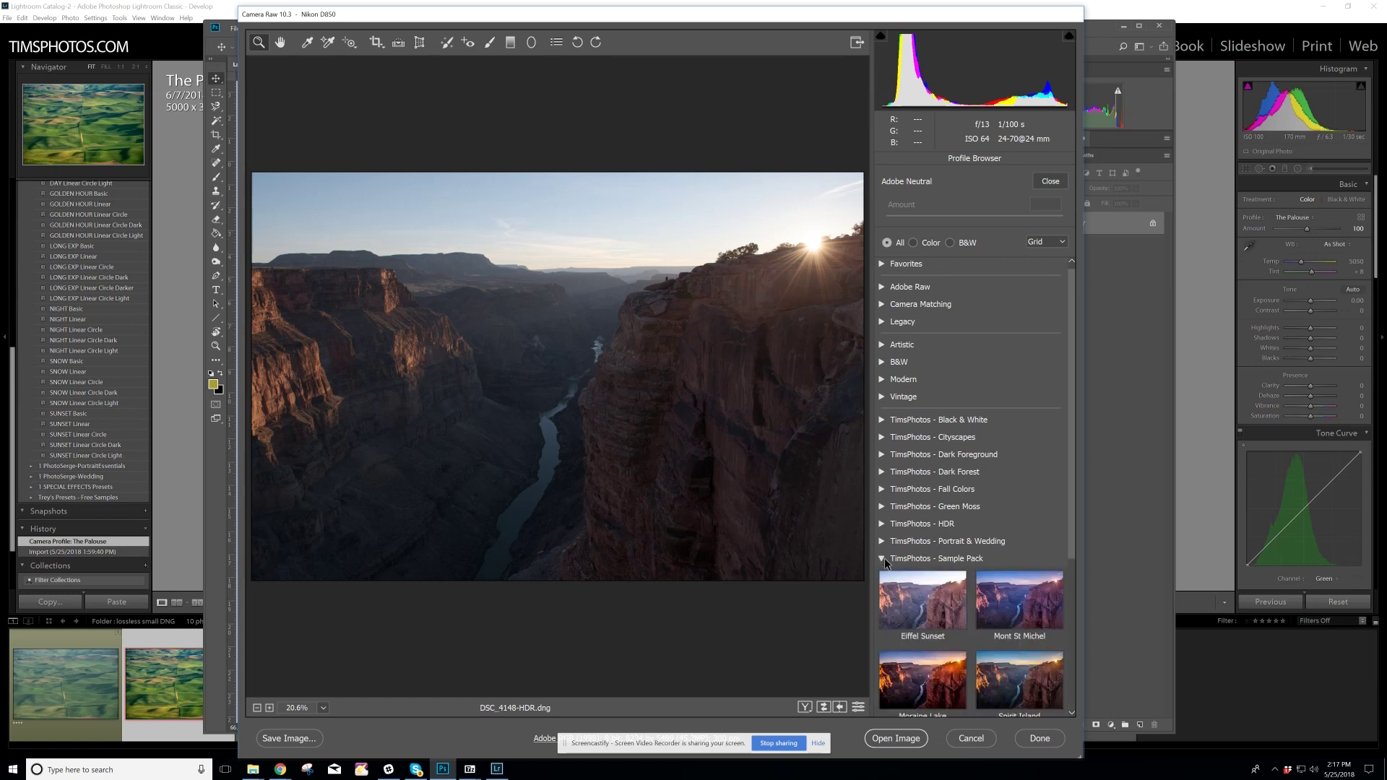
{"action": "scroll", "coordinate": [990, 482], "scroll_direction": "down", "scroll_amount": 3}
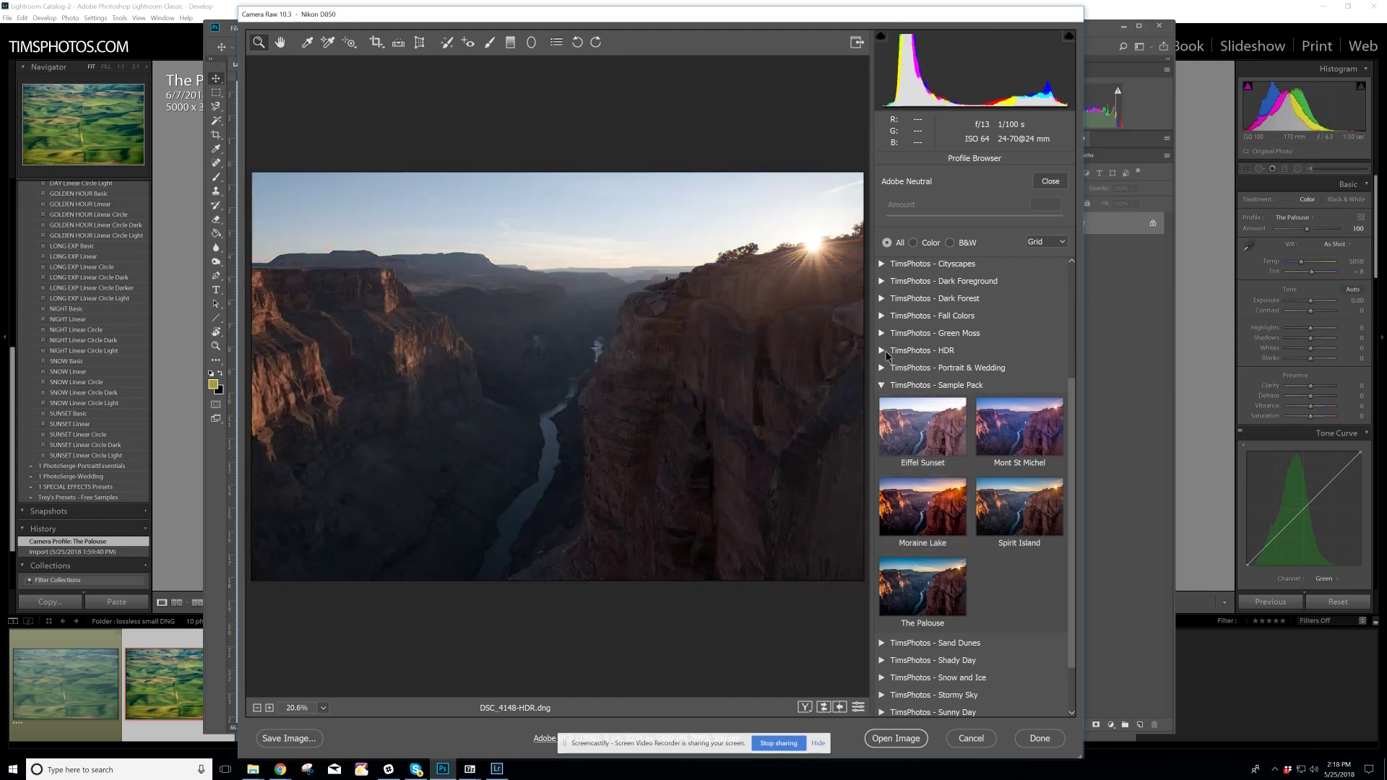
{"action": "left_click", "coordinate": [882, 351]}
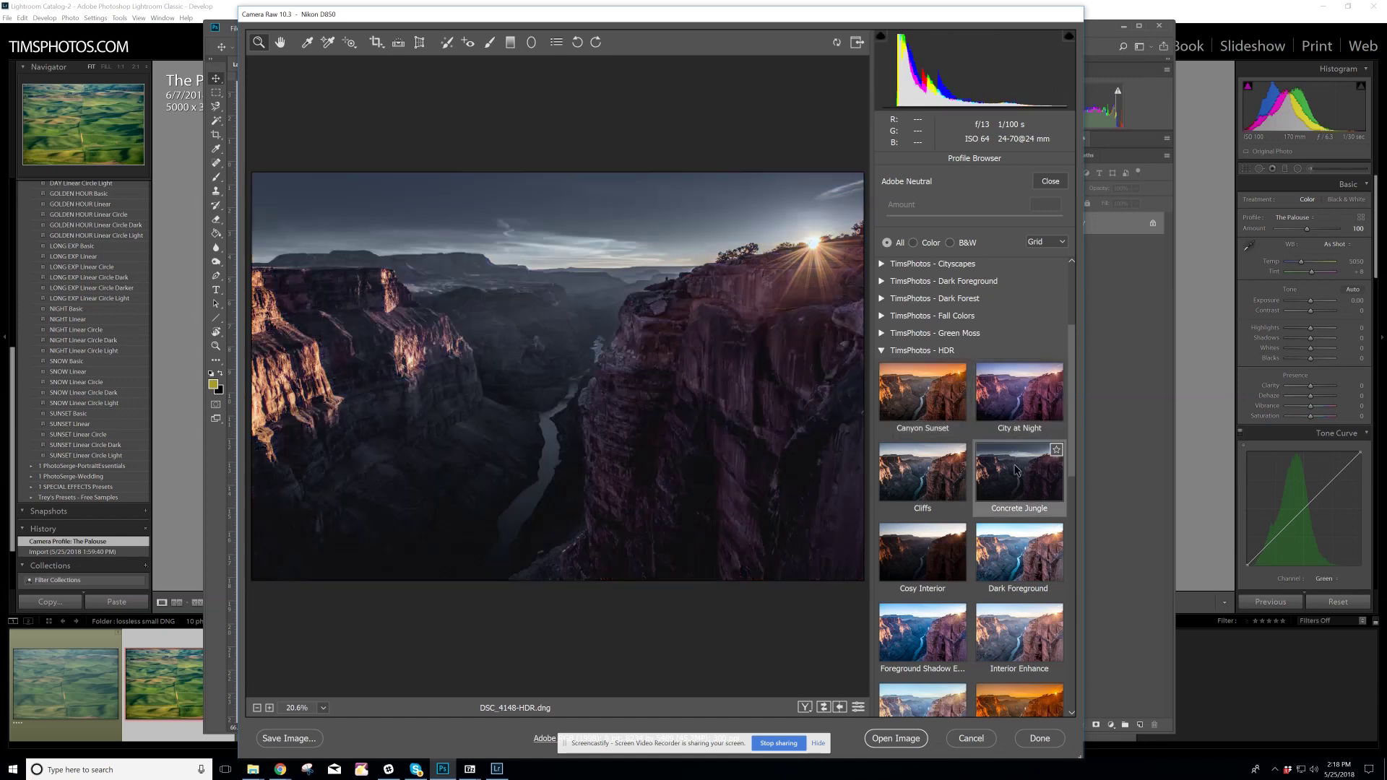
{"action": "scroll", "coordinate": [1017, 471], "scroll_direction": "down", "scroll_amount": 1}
{"action": "scroll", "coordinate": [1019, 477], "scroll_direction": "down", "scroll_amount": 3}
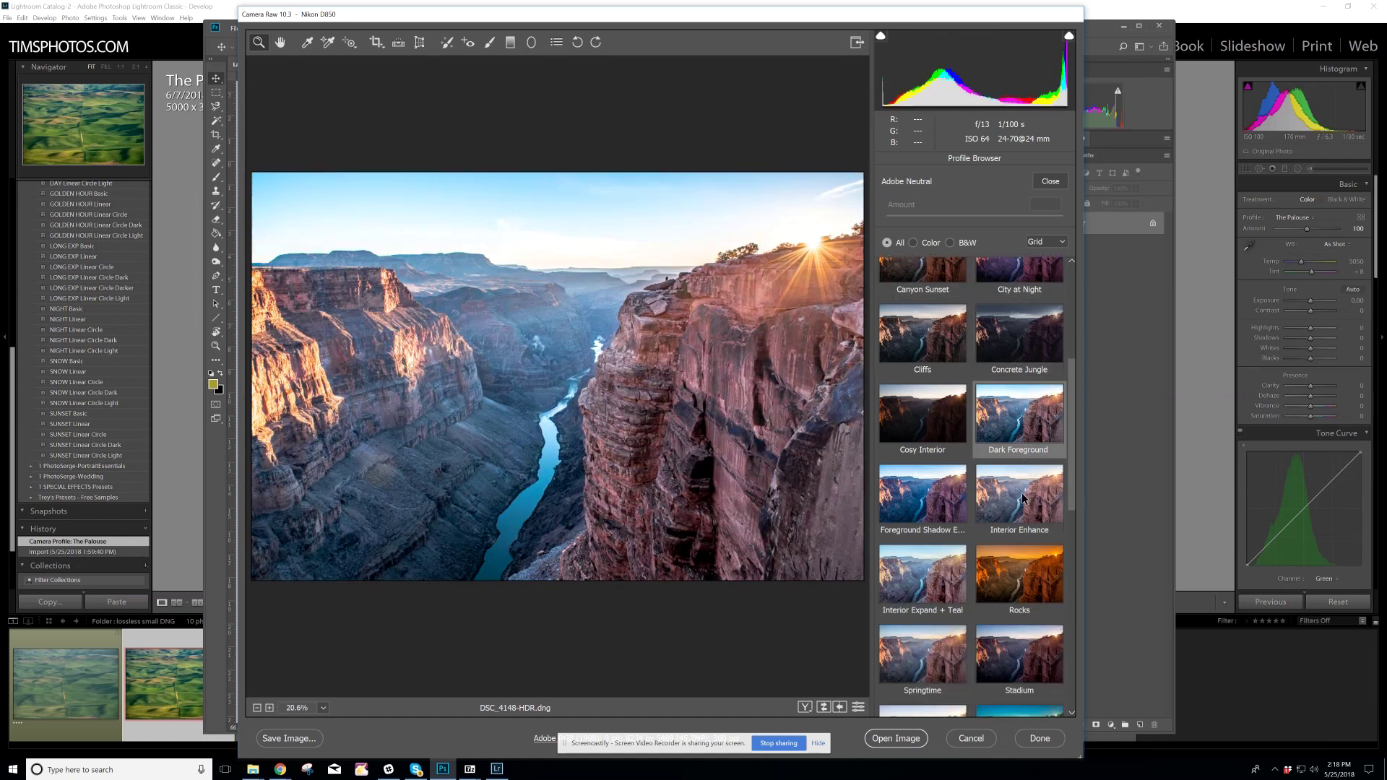
{"action": "scroll", "coordinate": [1020, 497], "scroll_direction": "down", "scroll_amount": 6}
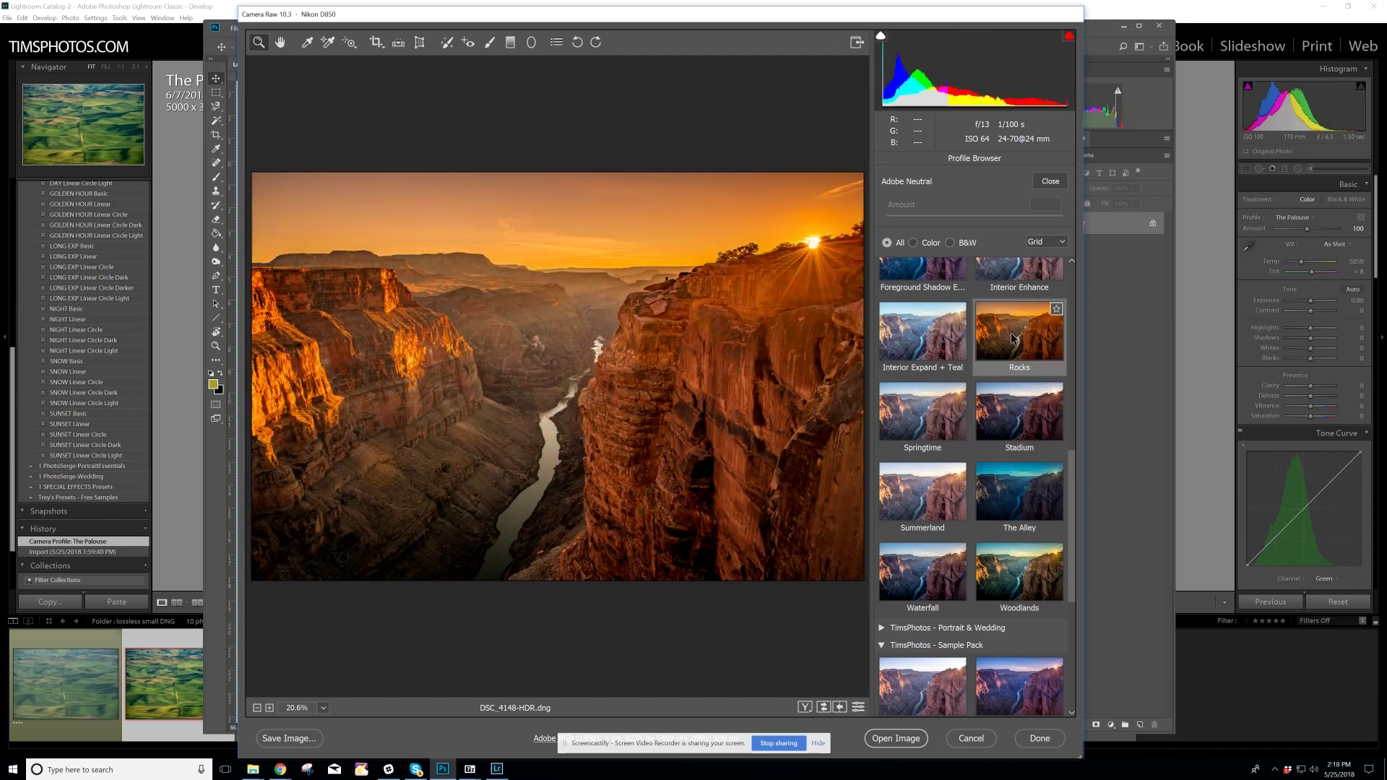
{"action": "scroll", "coordinate": [1014, 337], "scroll_direction": "down", "scroll_amount": 5}
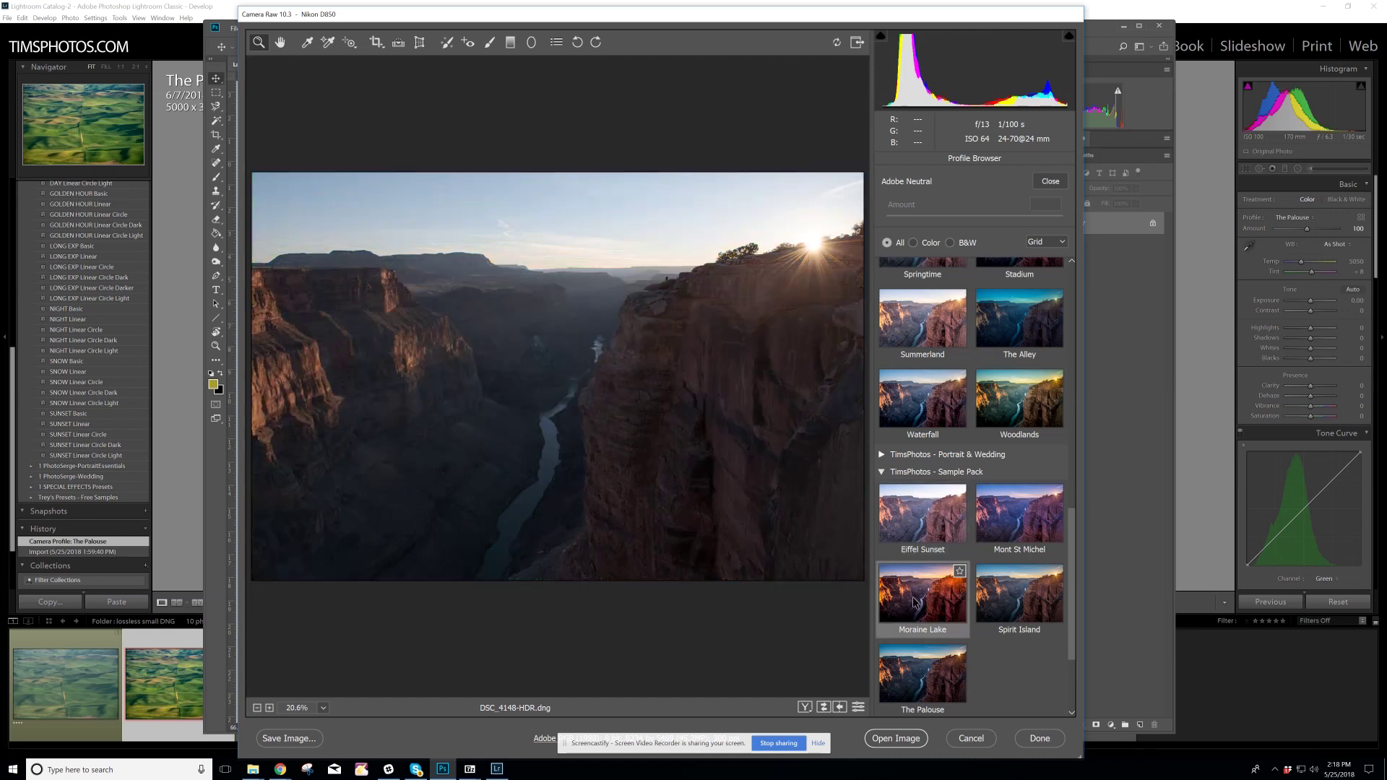
- Apply the Sample Pack's Moraine Lake profile to the canyon HDR at amount 96
{"action": "left_click", "coordinate": [929, 601]}
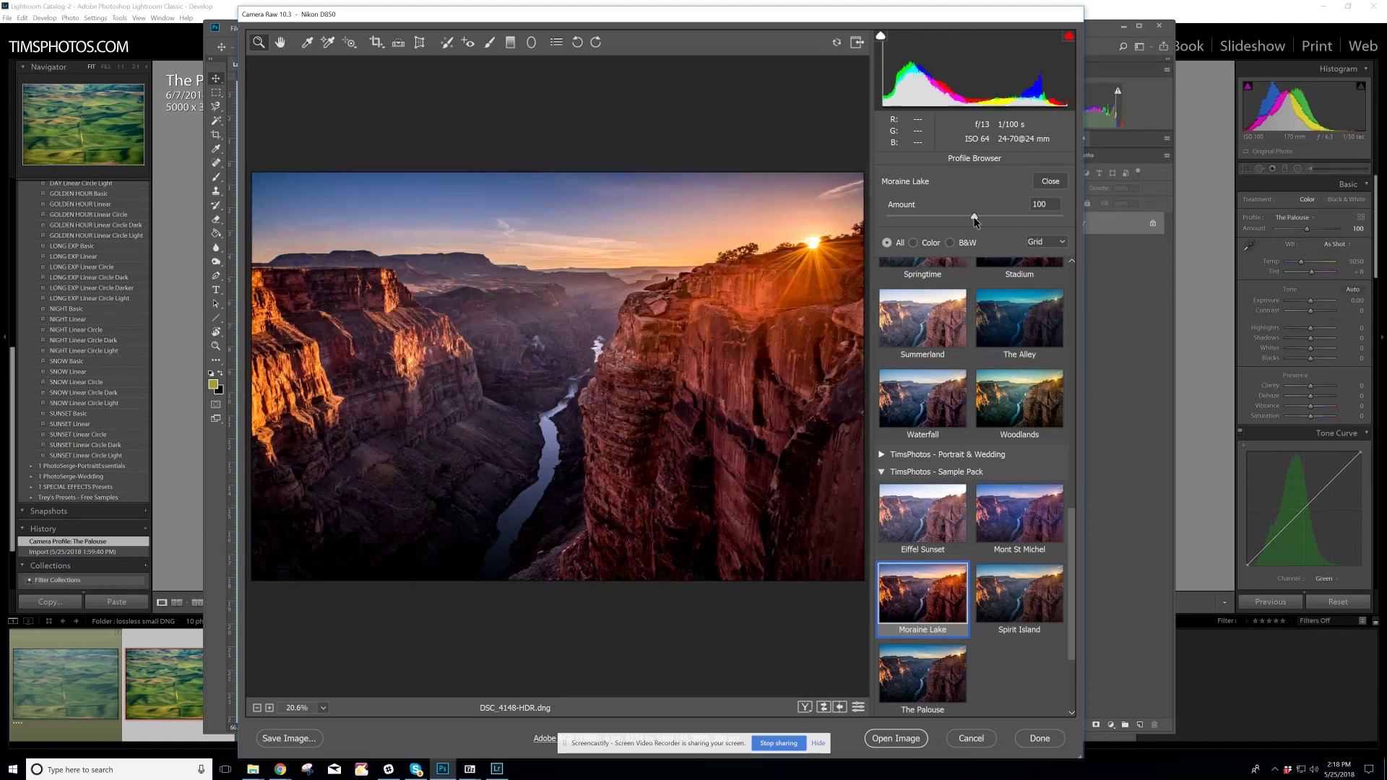
{"action": "mouse_move", "coordinate": [974, 218]}
{"action": "left_mouse_down"}
{"action": "mouse_move", "coordinate": [962, 218]}
{"action": "mouse_move", "coordinate": [990, 220]}
{"action": "mouse_move", "coordinate": [972, 220]}
{"action": "left_mouse_up"}
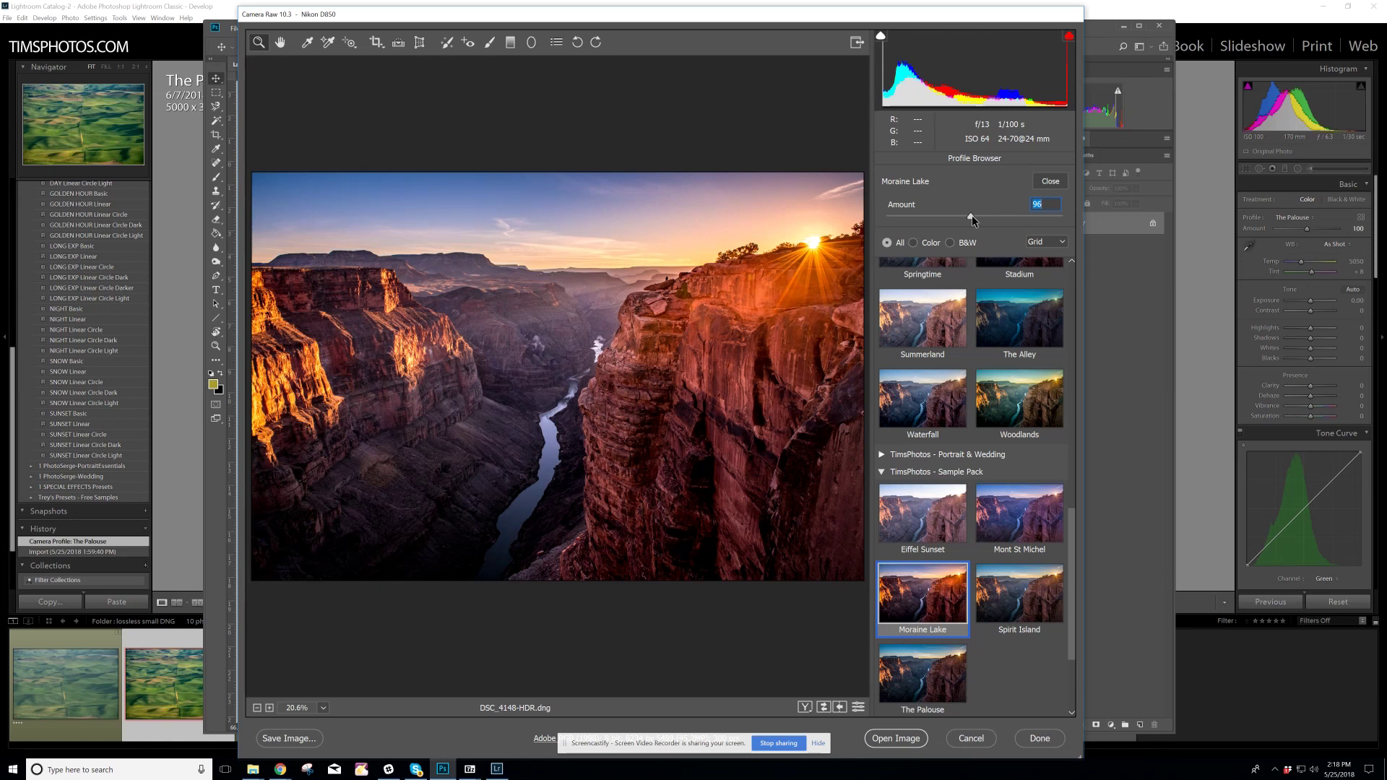
{"action": "left_click", "coordinate": [1049, 182]}
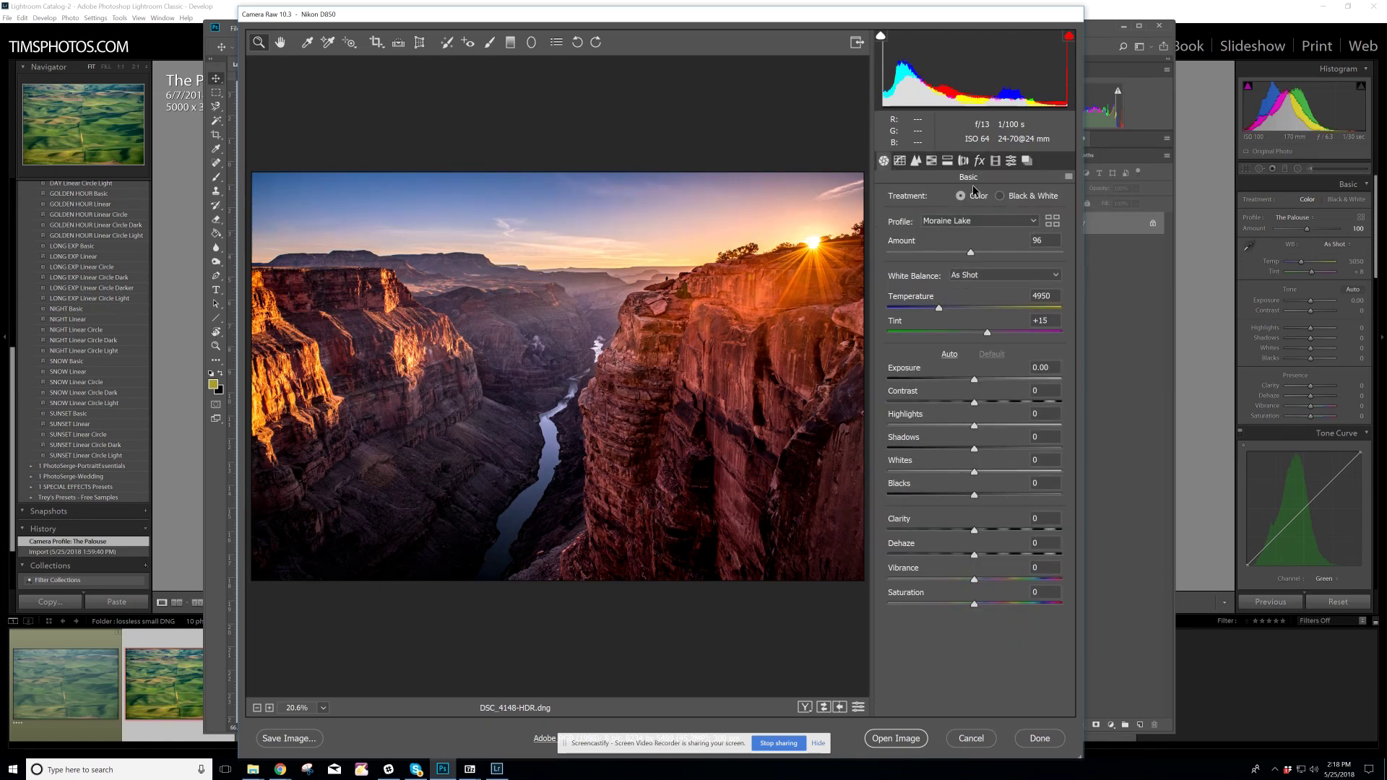